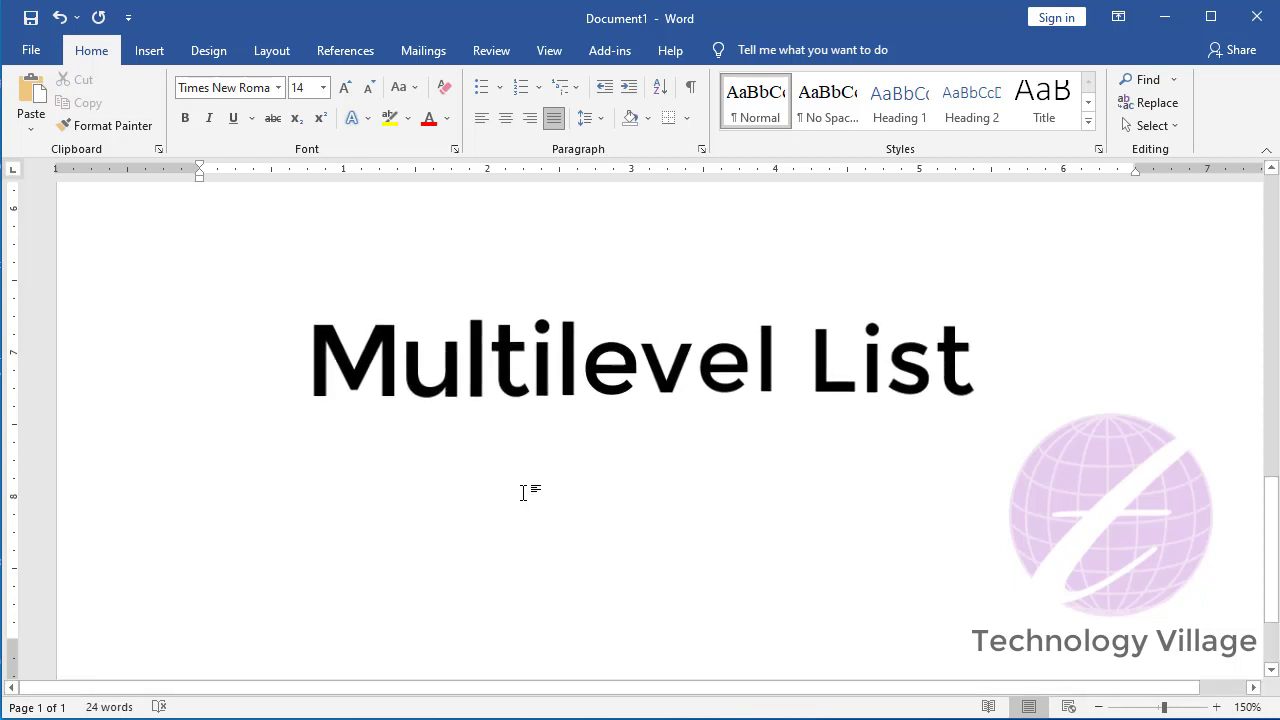
Step: Look over the place list, test-highlighting Dhaka and the Dhaka College and Bangla College lines
scroll(522, 492, "up", 3)
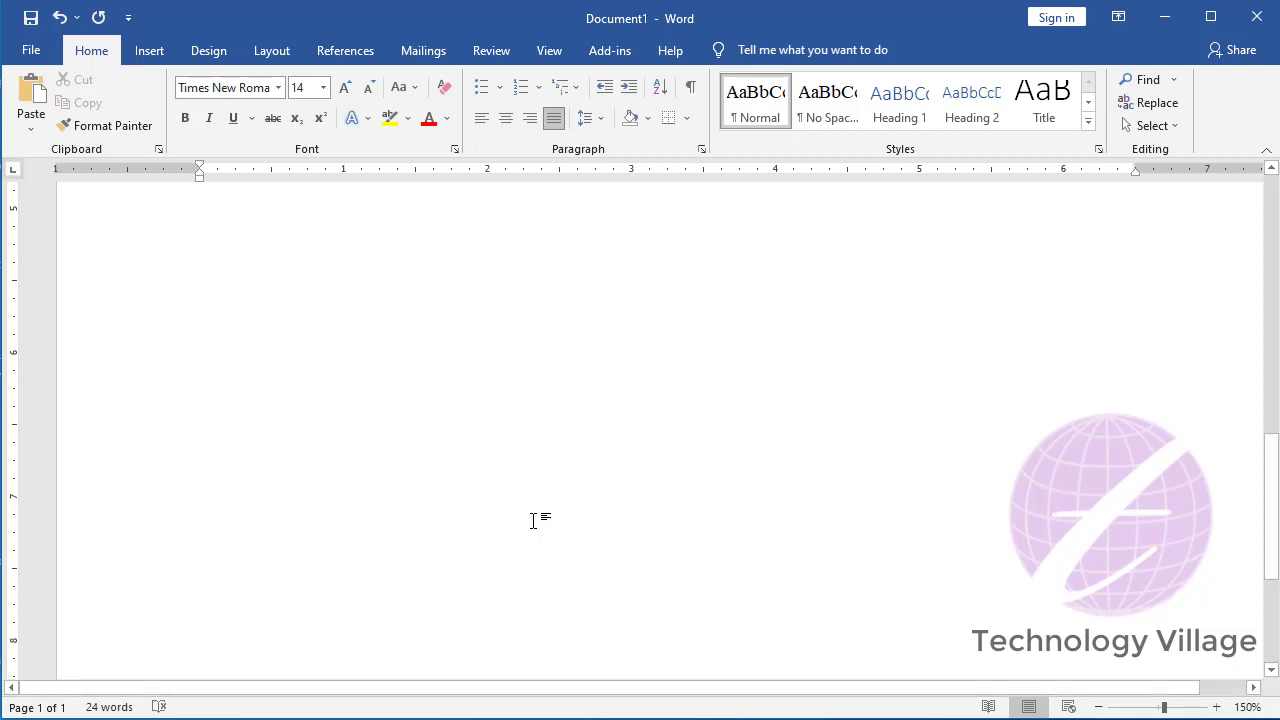
scroll(533, 520, "up", 5)
scroll(533, 520, "up", 2)
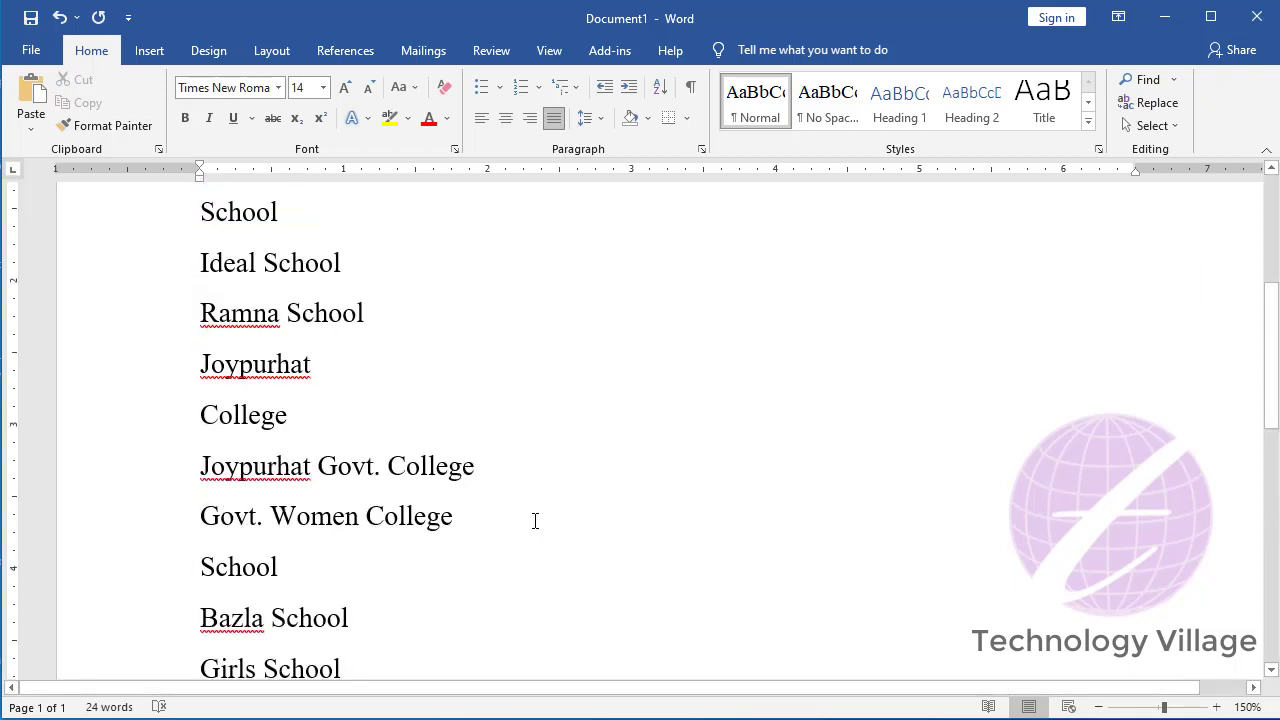
scroll(535, 520, "up", 1)
scroll(530, 522, "up", 2)
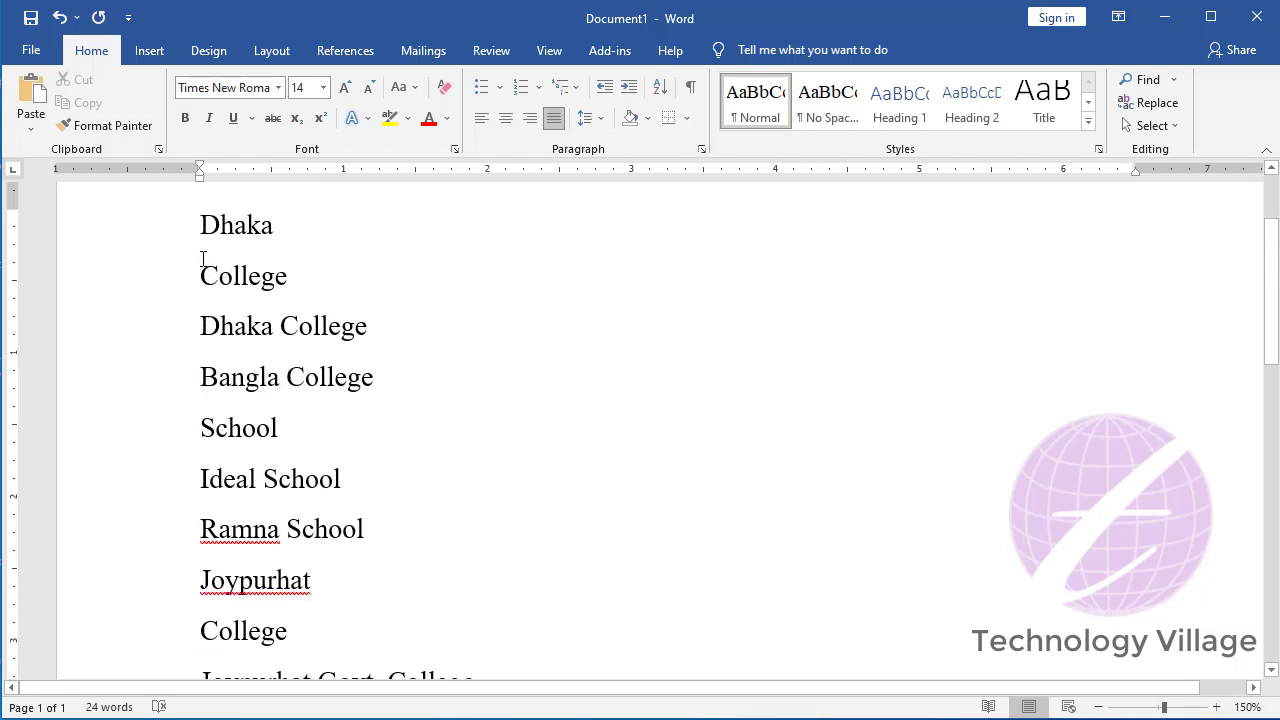
scroll(311, 340, "down", 3)
scroll(320, 434, "down", 3)
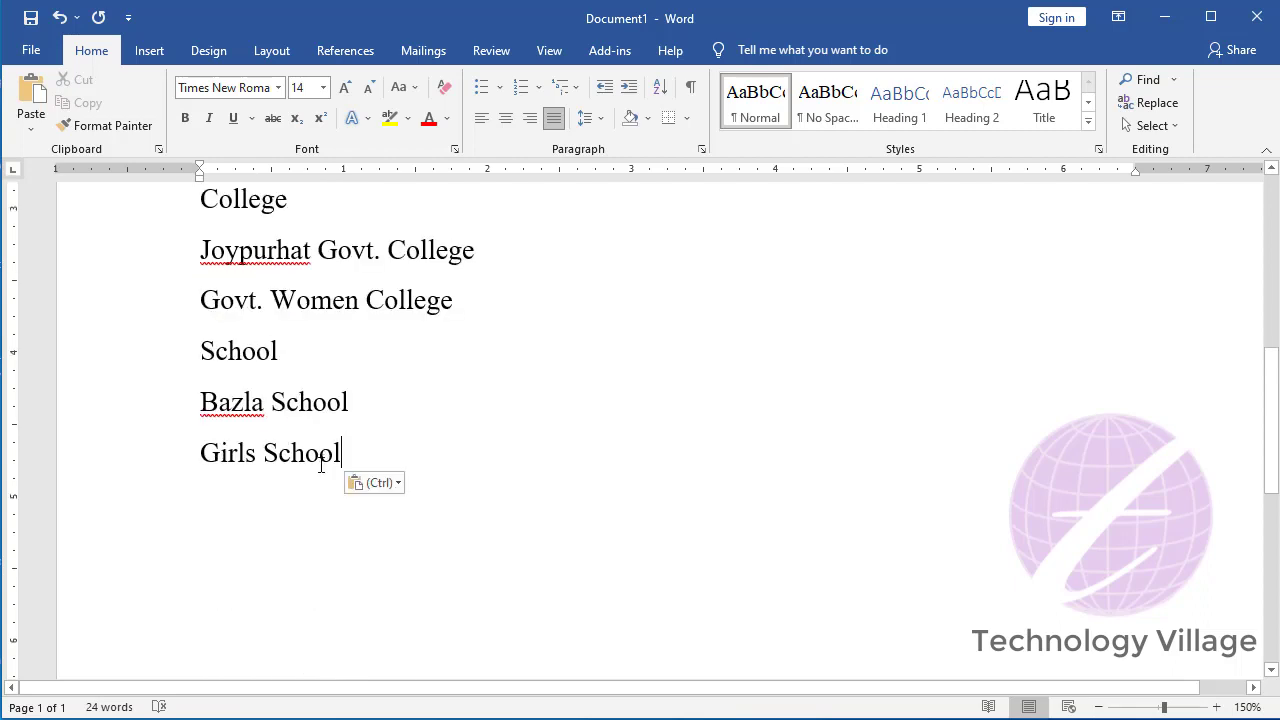
scroll(322, 468, "up", 6)
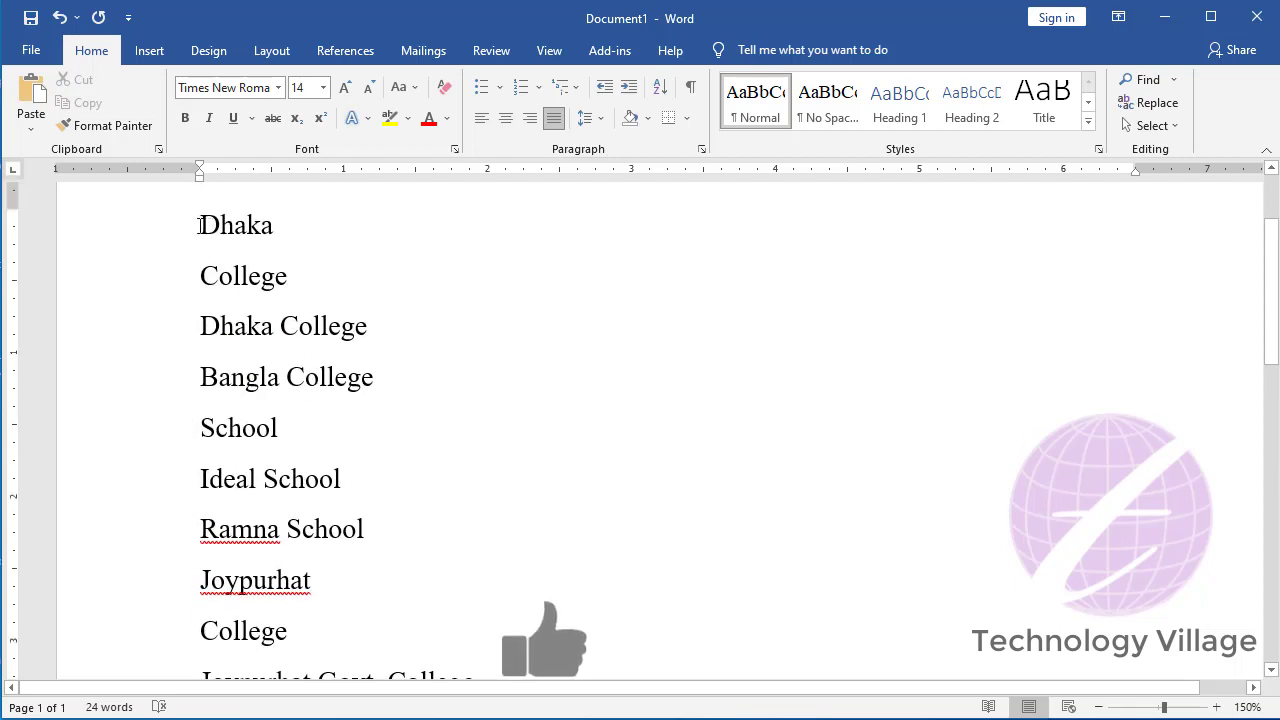
left_click_drag(197, 225, 290, 224)
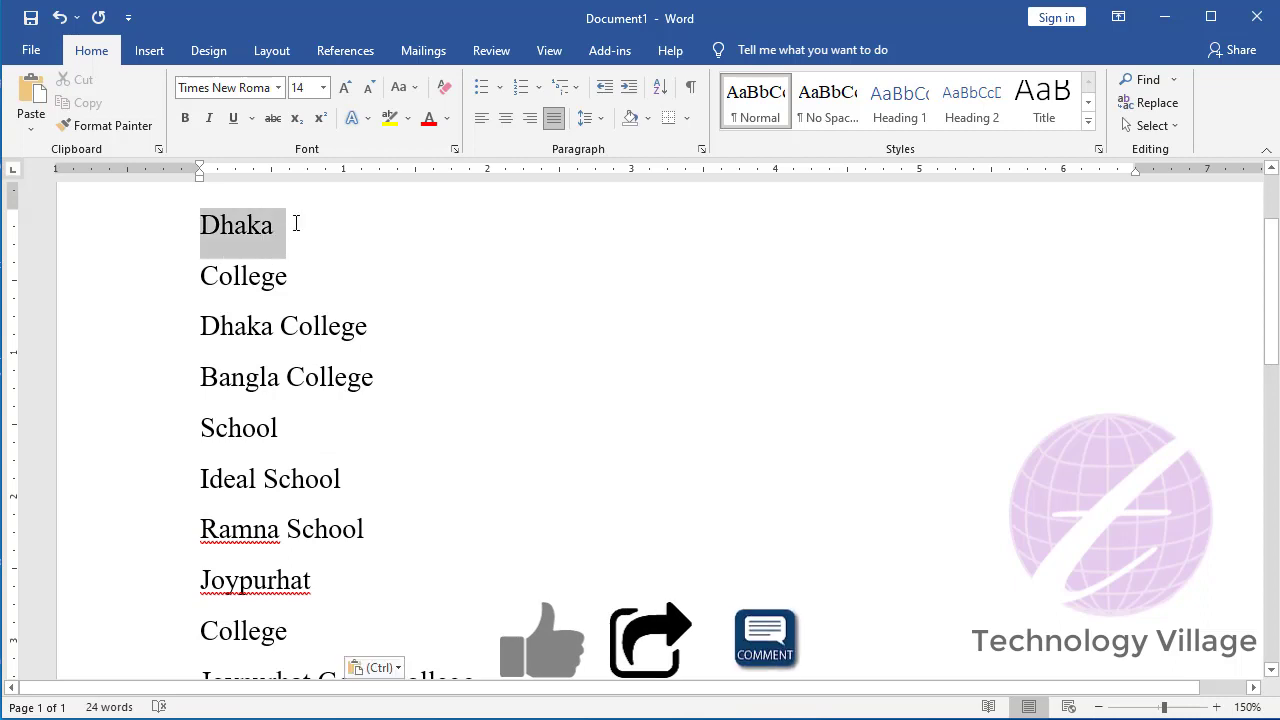
left_click(251, 277)
left_click_drag(201, 326, 365, 382)
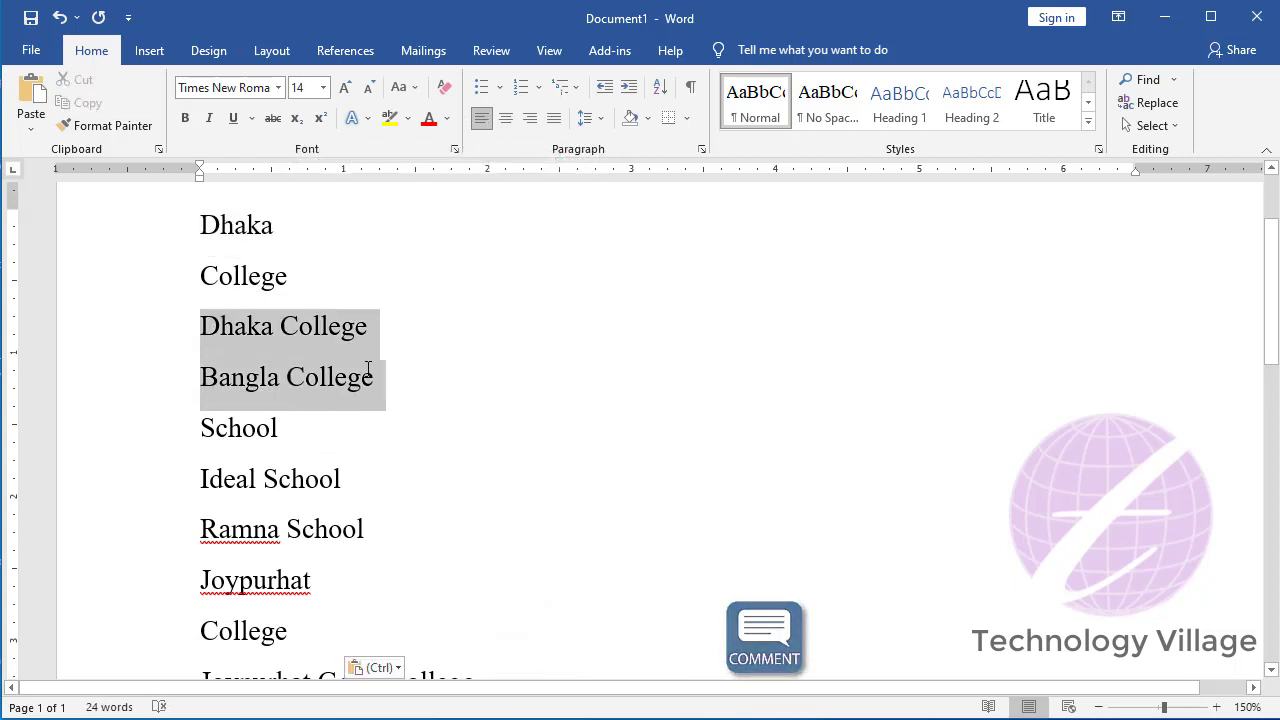
left_click(229, 428)
left_click(230, 225)
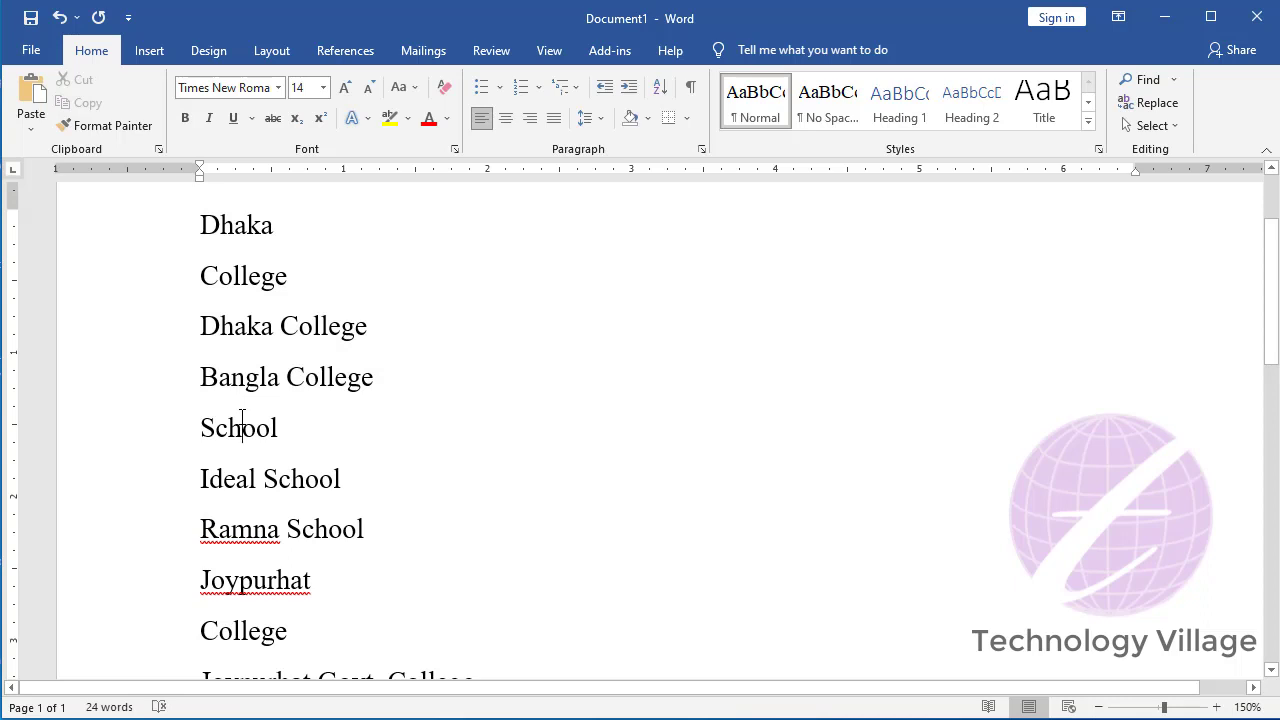
Step: Try selecting the college lines and Joypurhat's College and School entries further down
triple_click(326, 353)
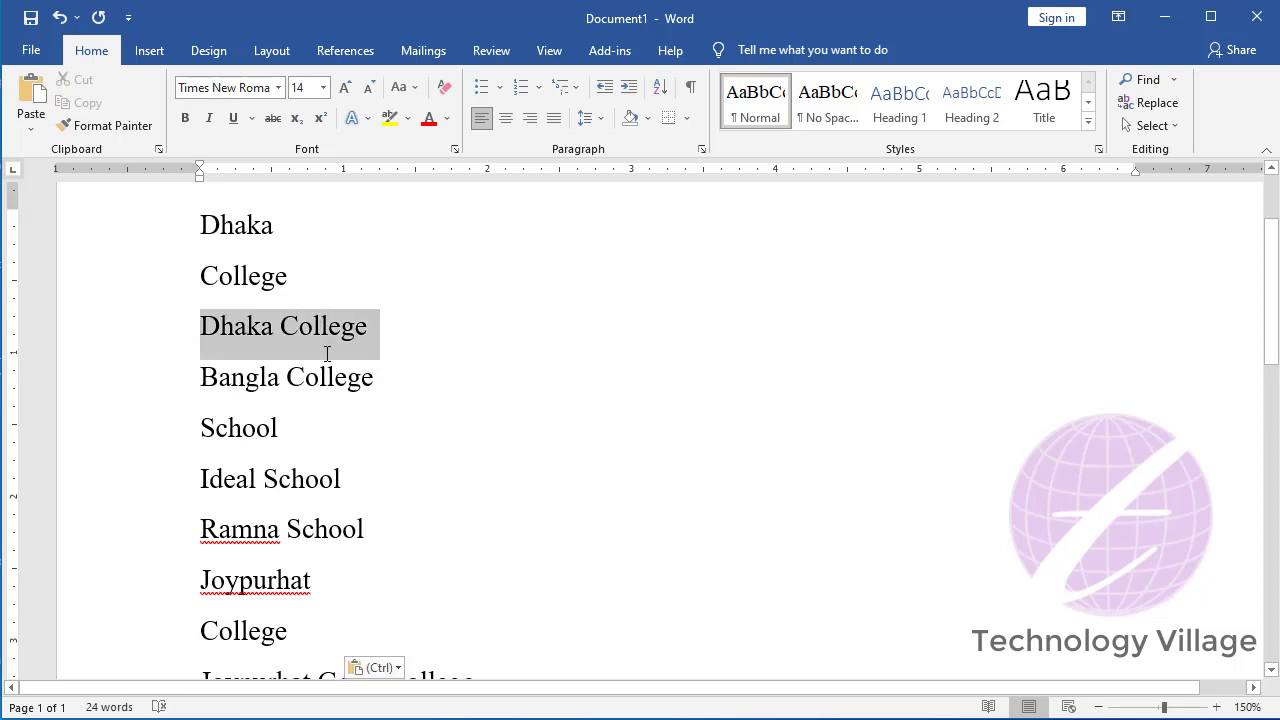
left_click_drag(326, 353, 337, 378)
mouse_move(242, 480)
left_mouse_down()
mouse_move(286, 530)
mouse_move(372, 530)
left_mouse_up()
scroll(381, 598, "down", 1)
scroll(312, 483, "down", 1)
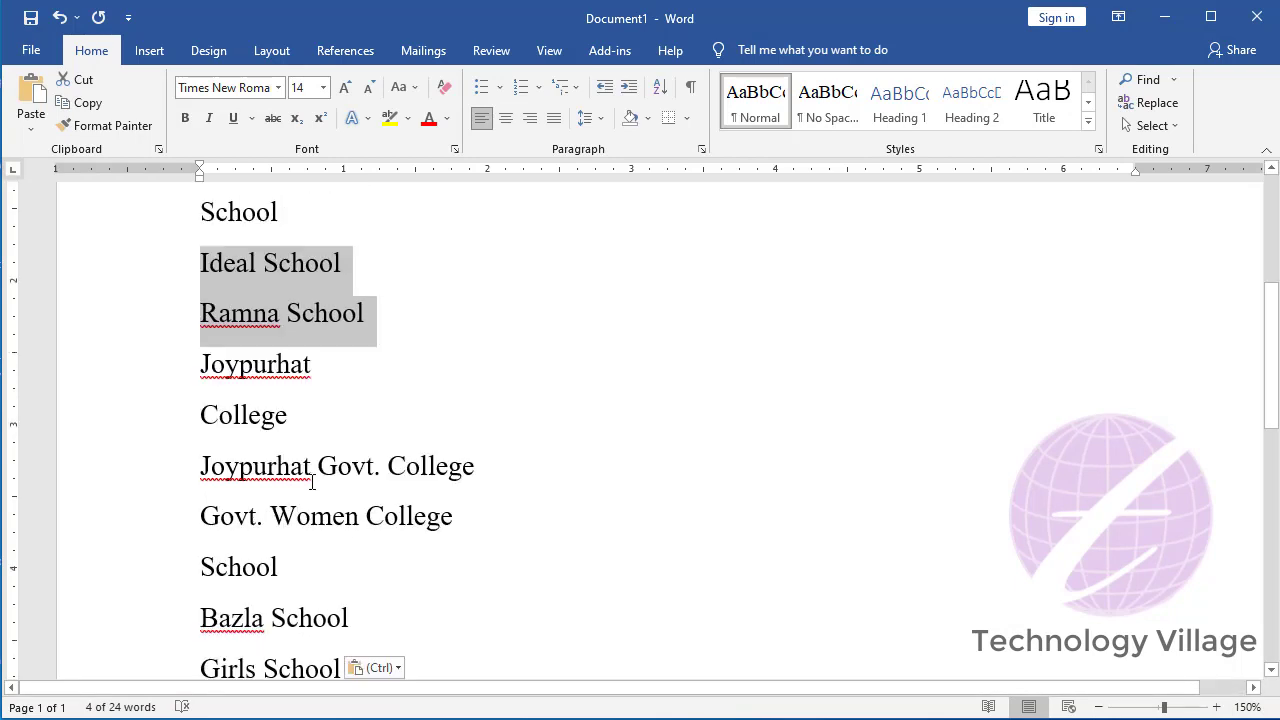
left_click_drag(211, 368, 267, 368)
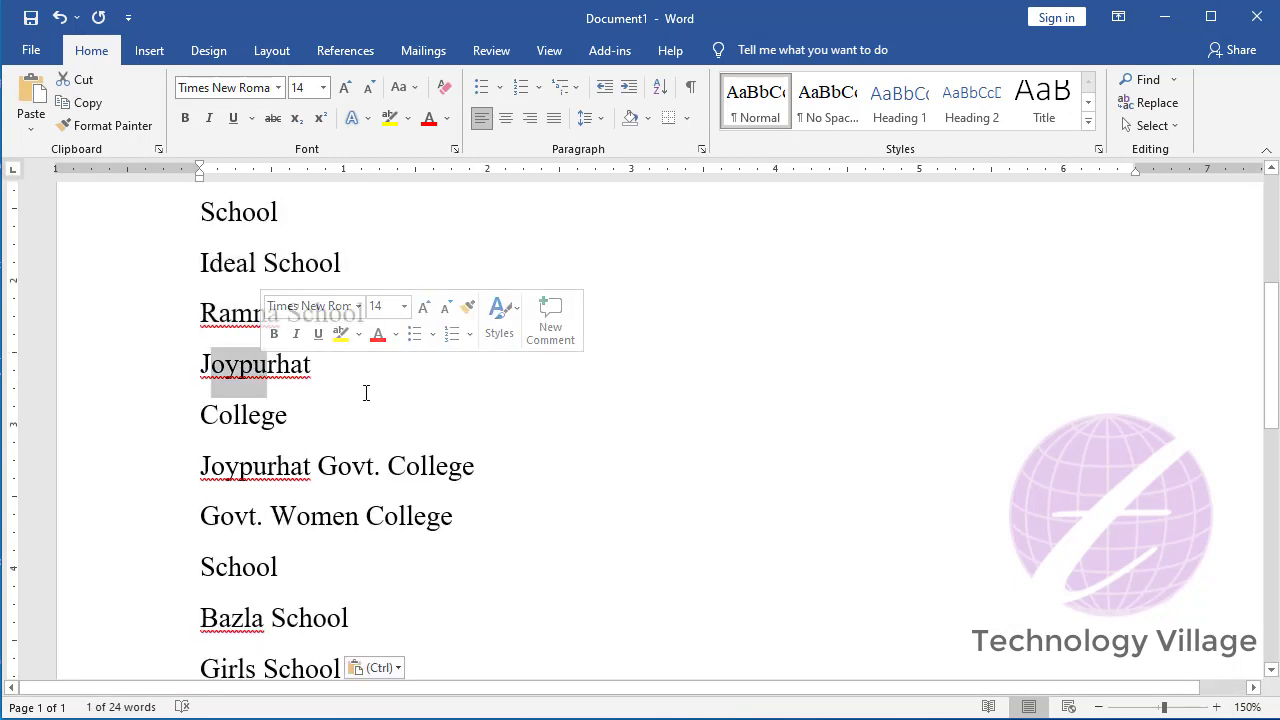
scroll(364, 394, "down", 1)
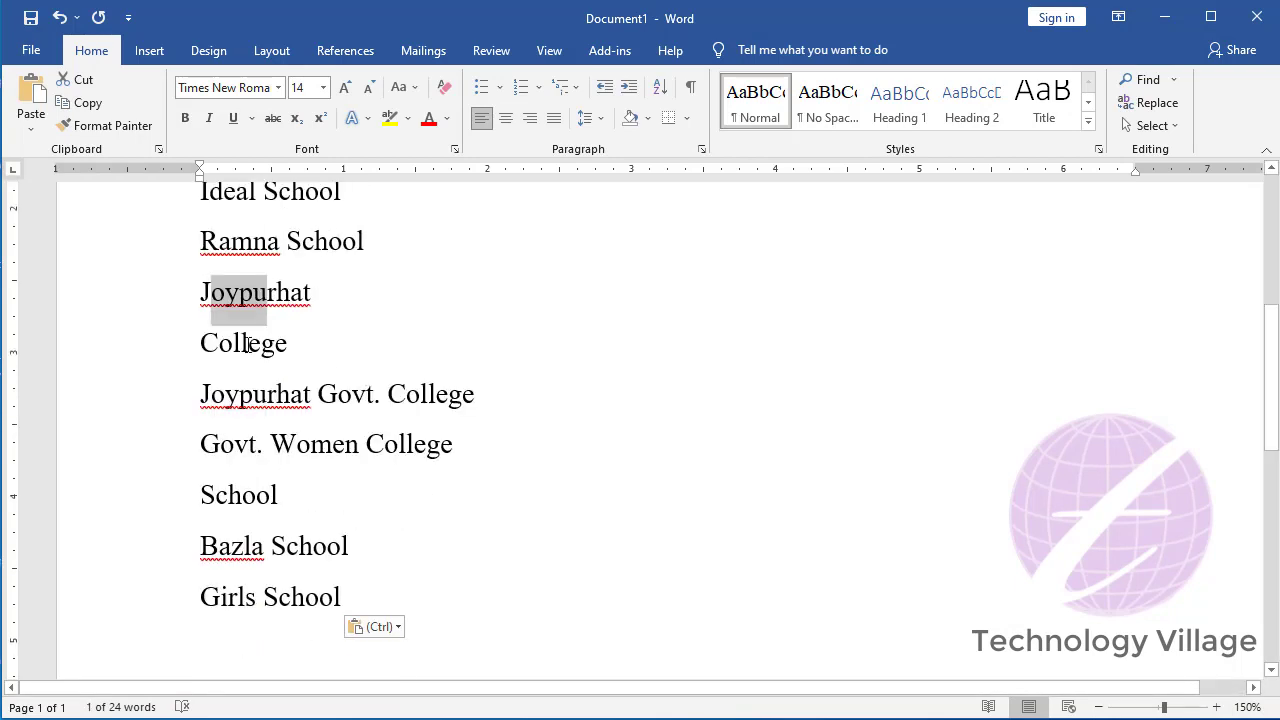
double_click(248, 345)
double_click(245, 496)
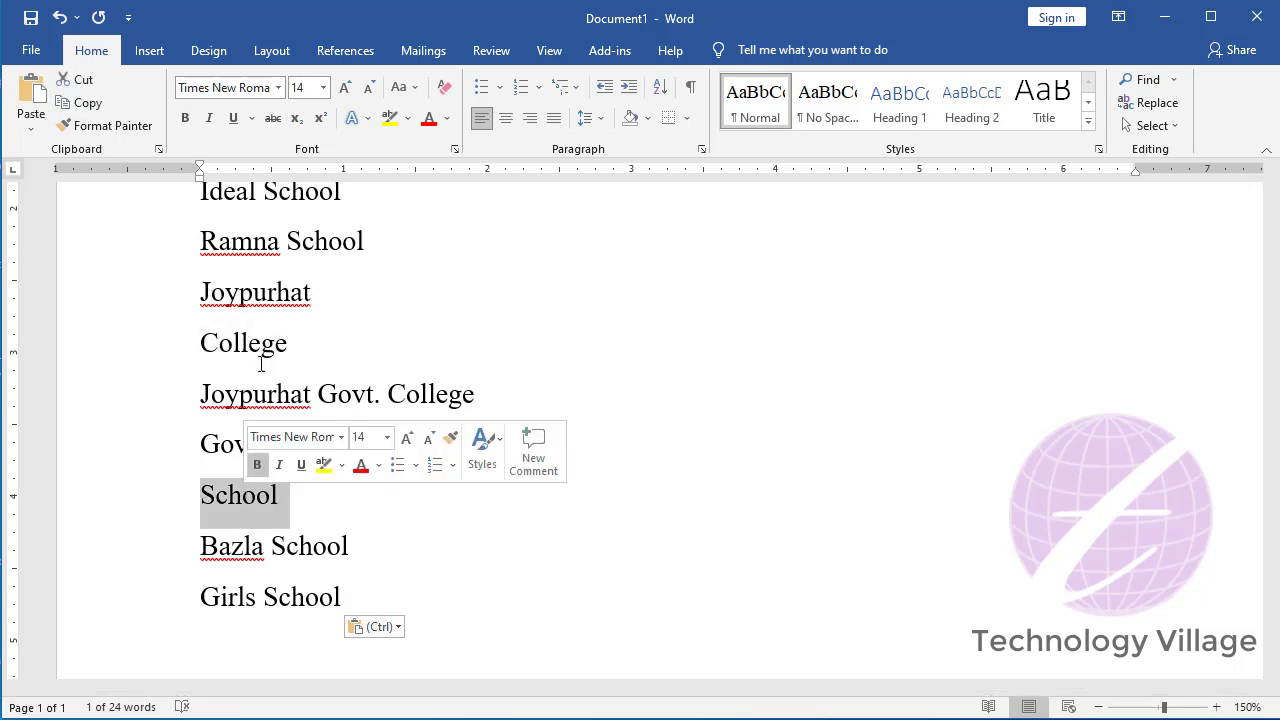
left_click(333, 444)
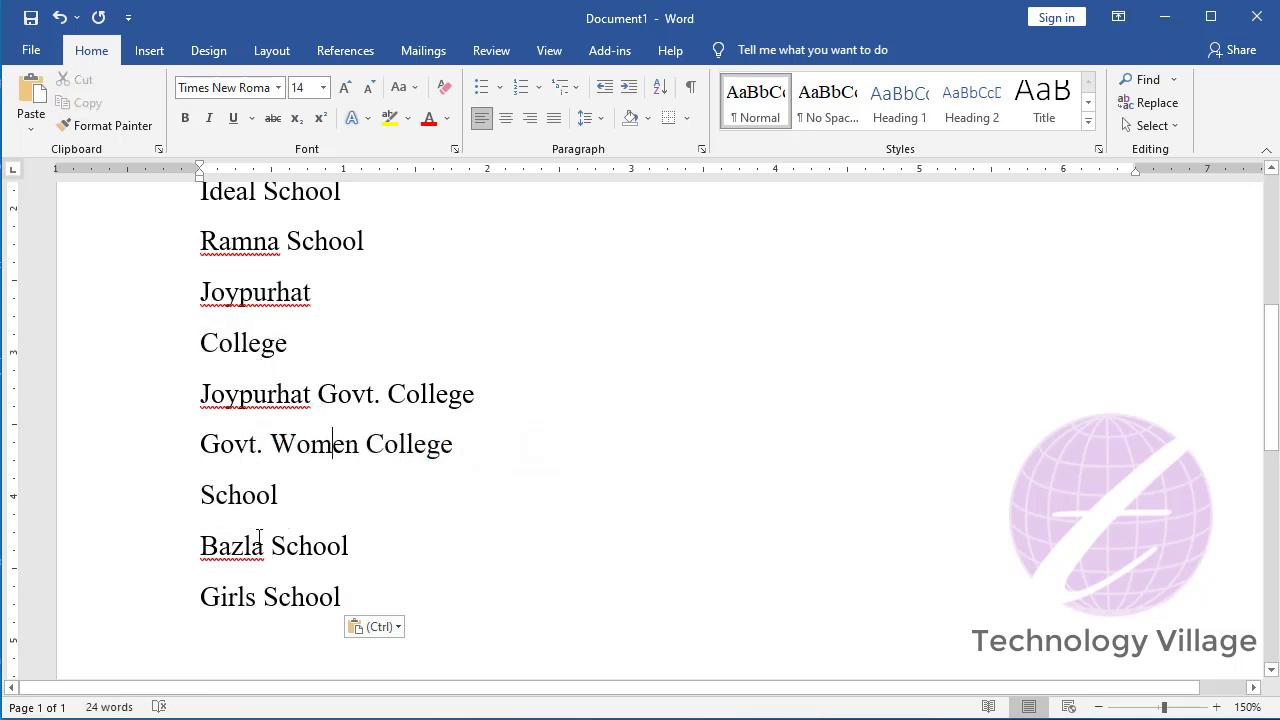
scroll(285, 520, "up", 3)
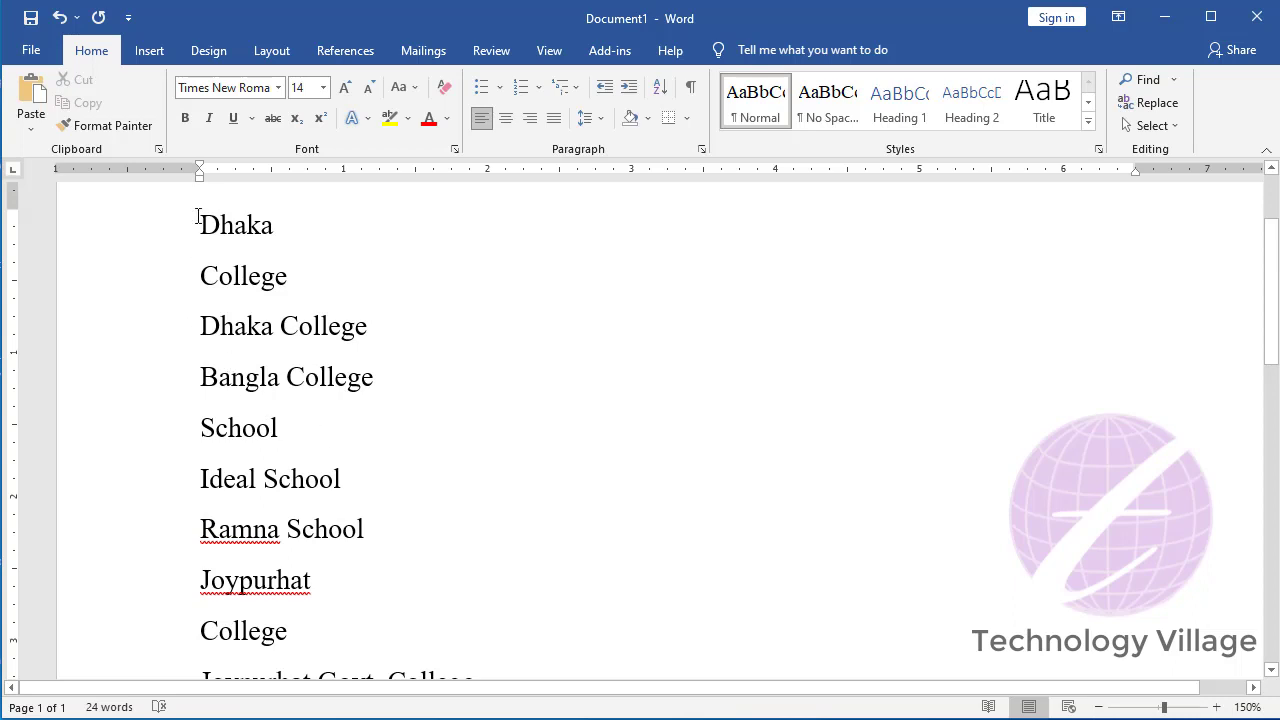
scroll(360, 411, "down", 3)
scroll(343, 480, "down", 3)
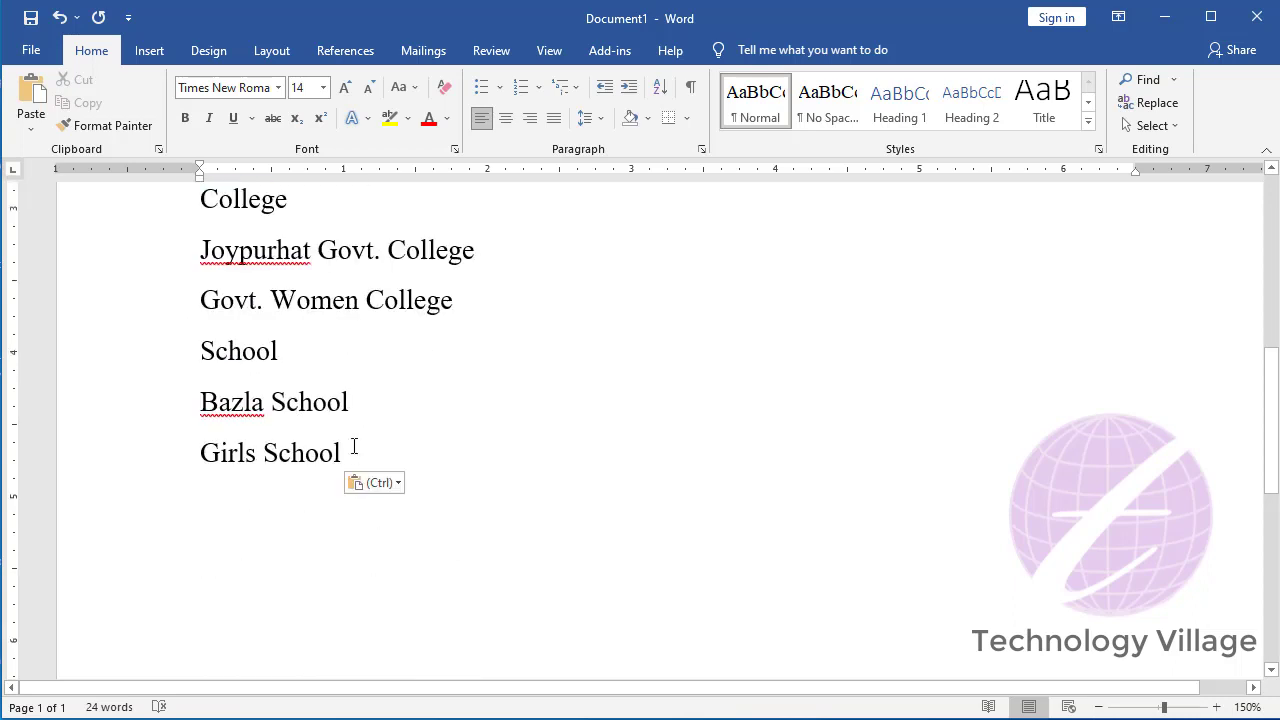
Step: Select all text and number the 14 lines 1 to 14 with the 1. a. i. list style
key("ctrl+a")
scroll(400, 420, "up", 6)
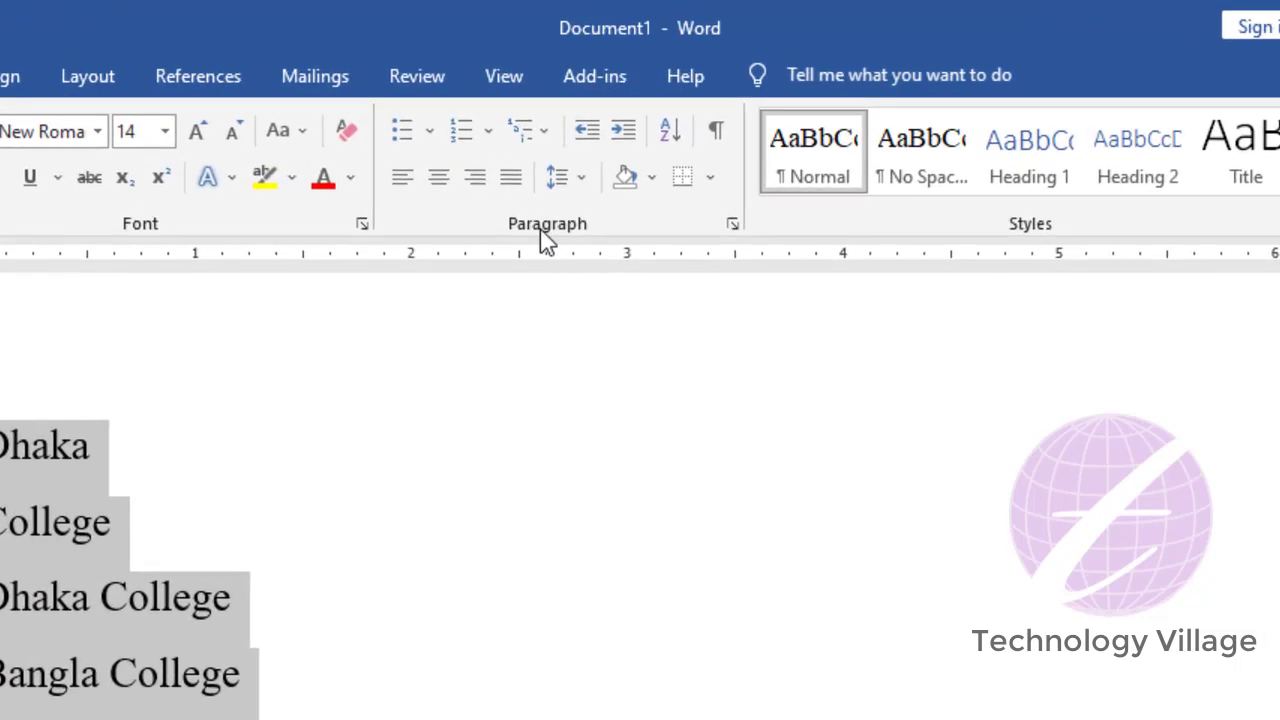
left_click(543, 132)
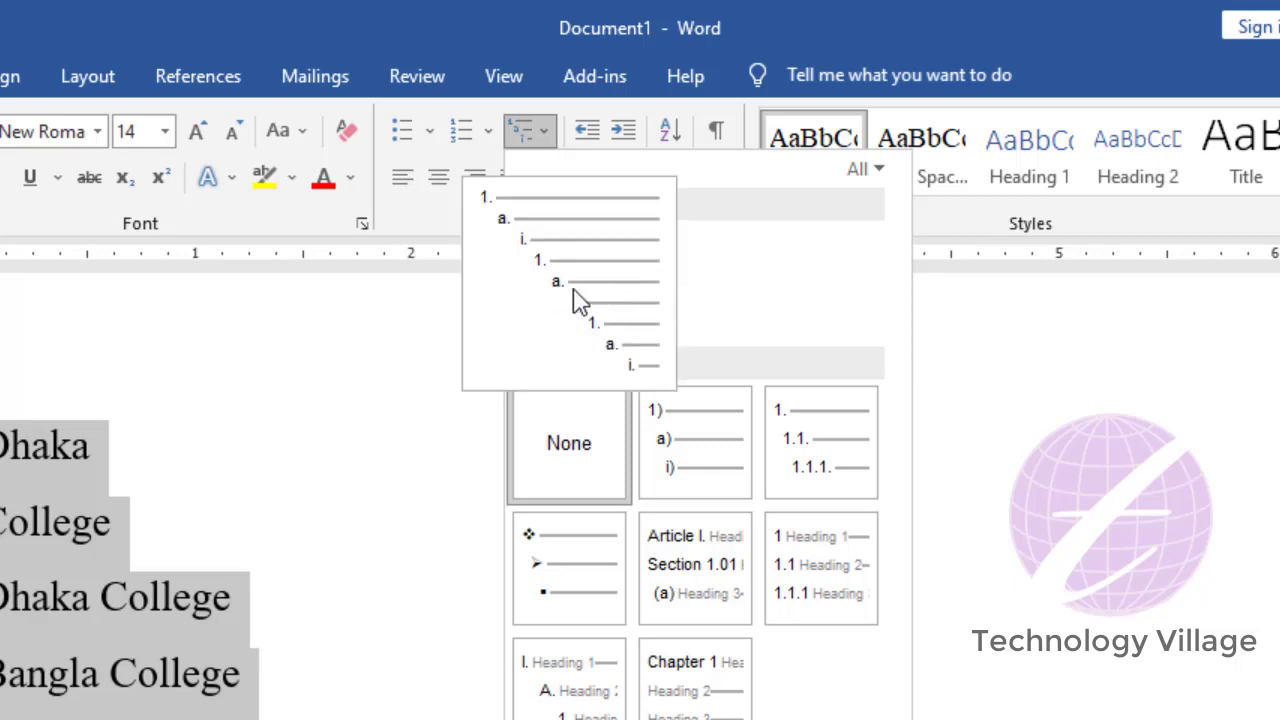
left_click(578, 300)
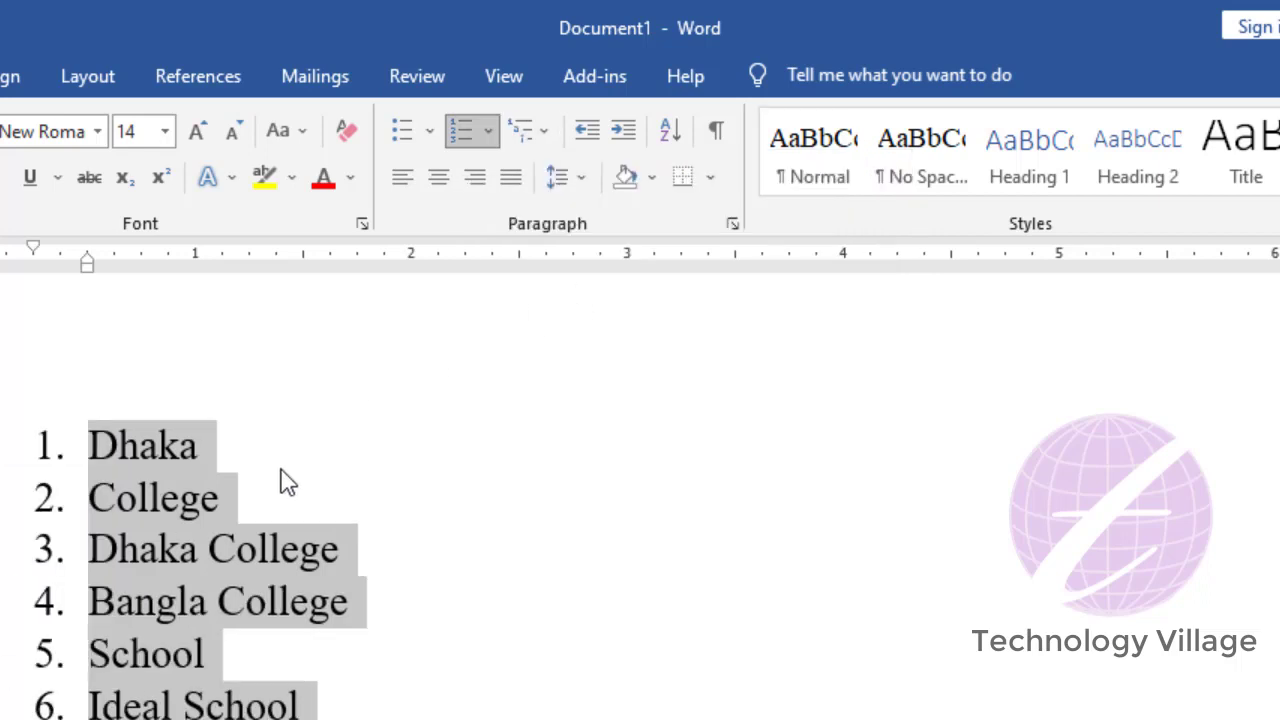
left_click(524, 134)
mouse_move(569, 283)
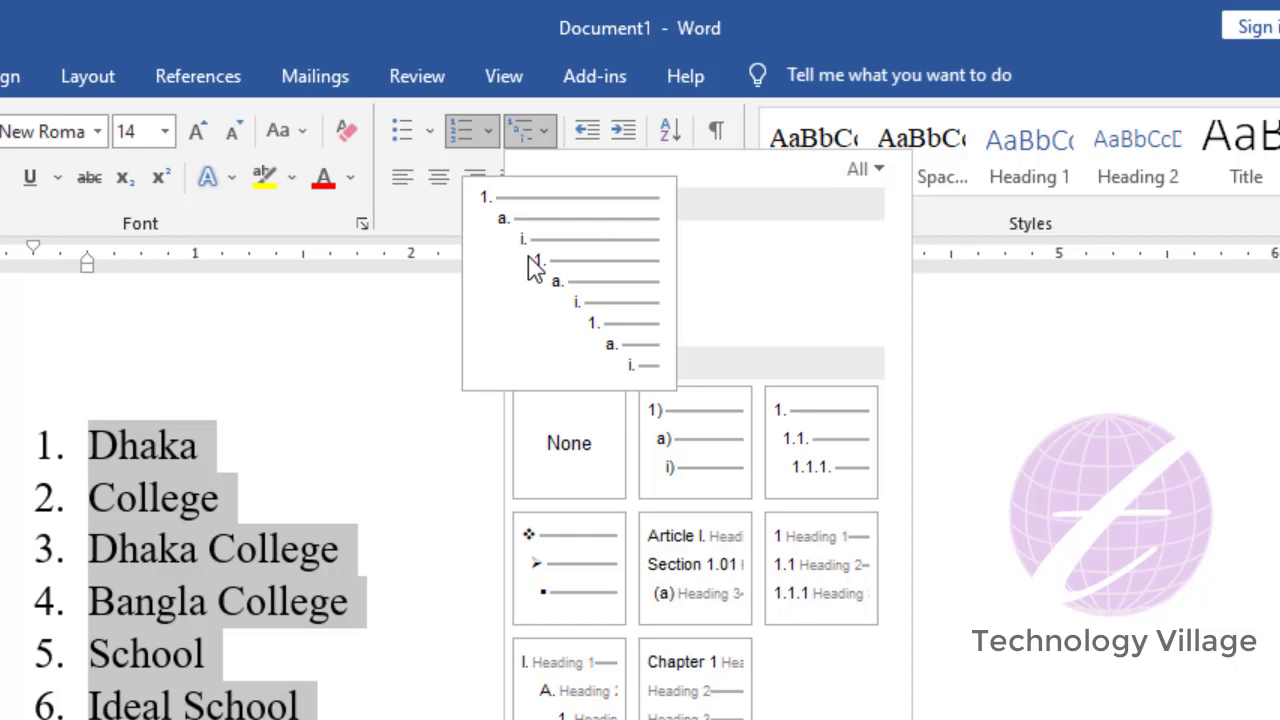
left_click(150, 540)
scroll(290, 370, "down", 1)
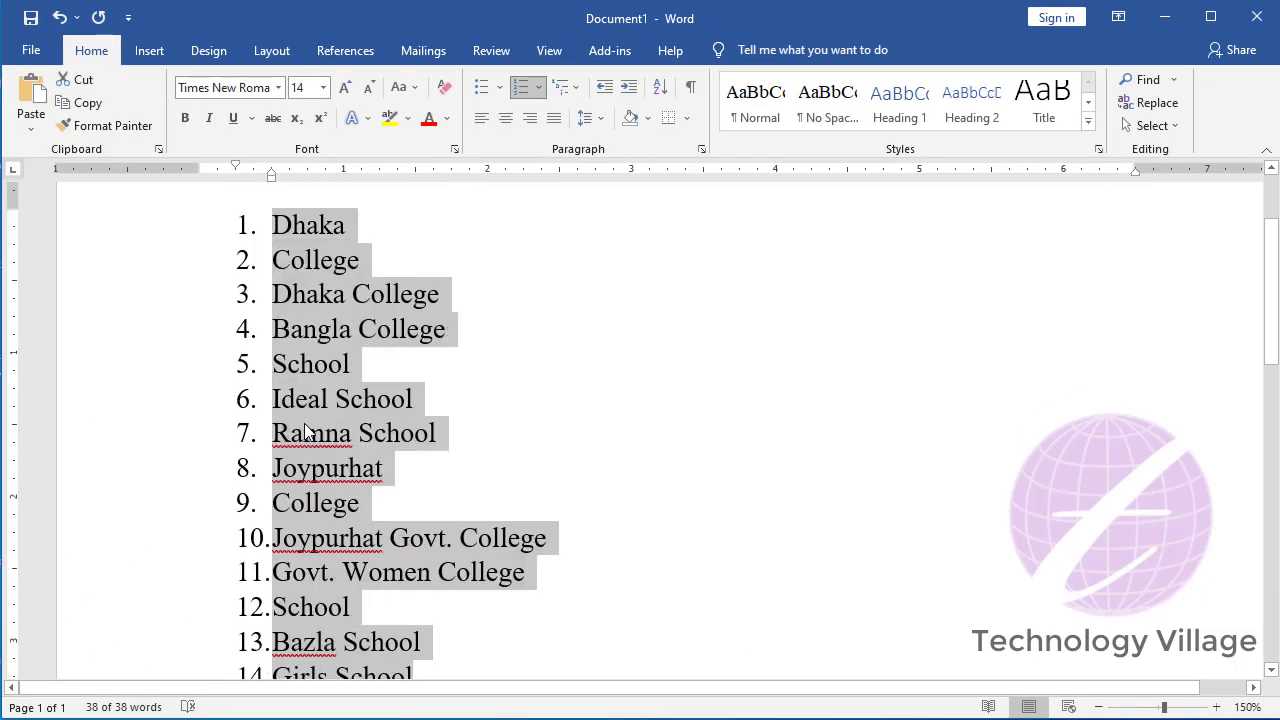
scroll(308, 497, "down", 2)
scroll(299, 538, "up", 3)
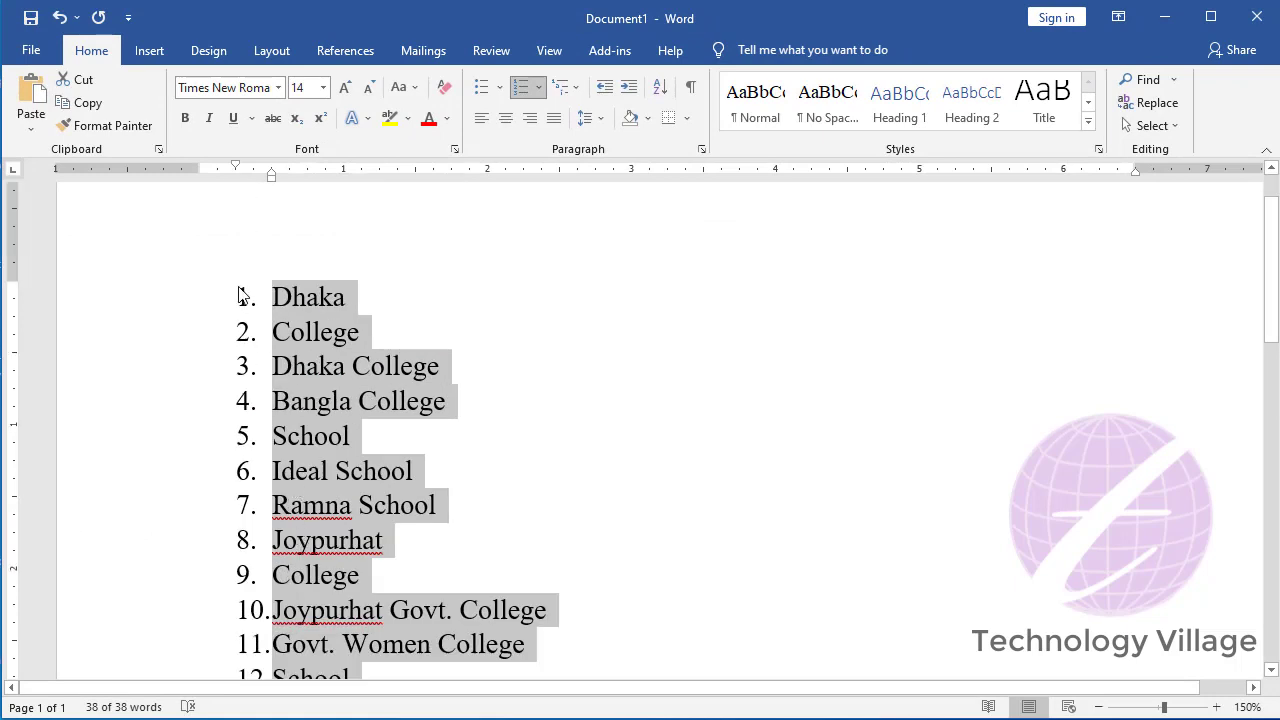
Step: Under Dhaka, make College and School items a. and b., with Dhaka College, Bangla College and Ideal School at the i. level
left_click(276, 333)
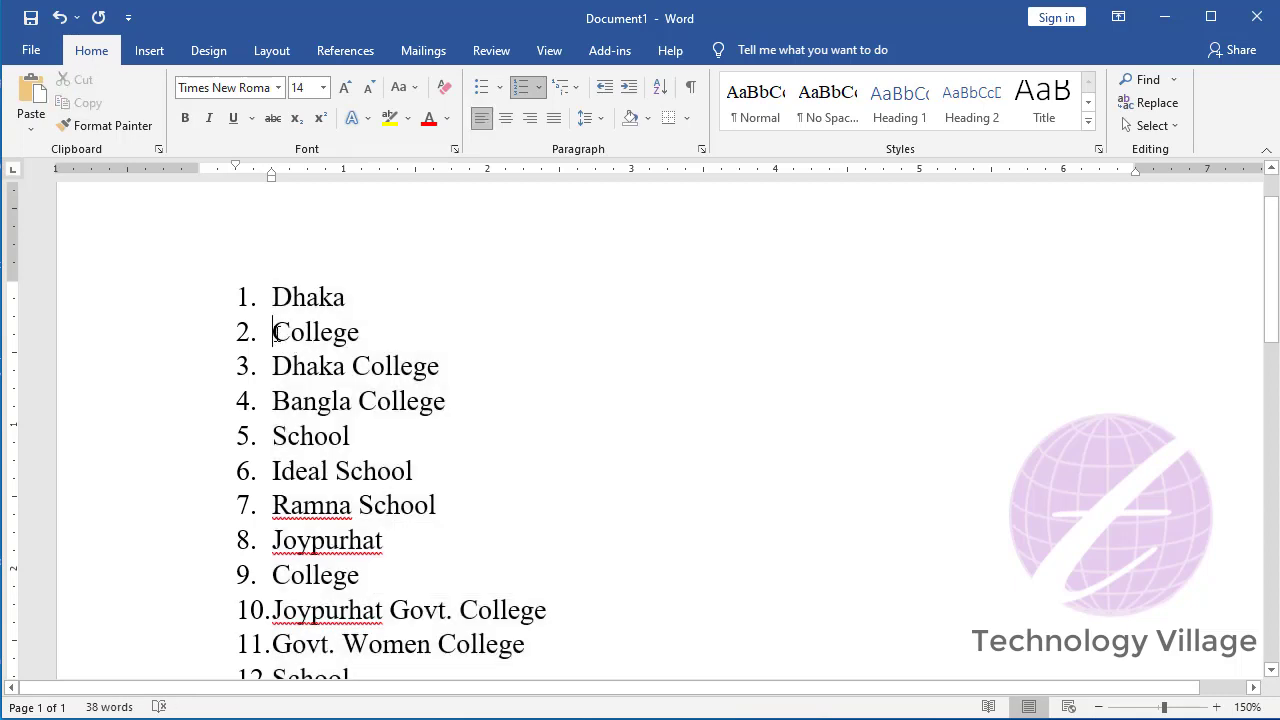
key("Tab")
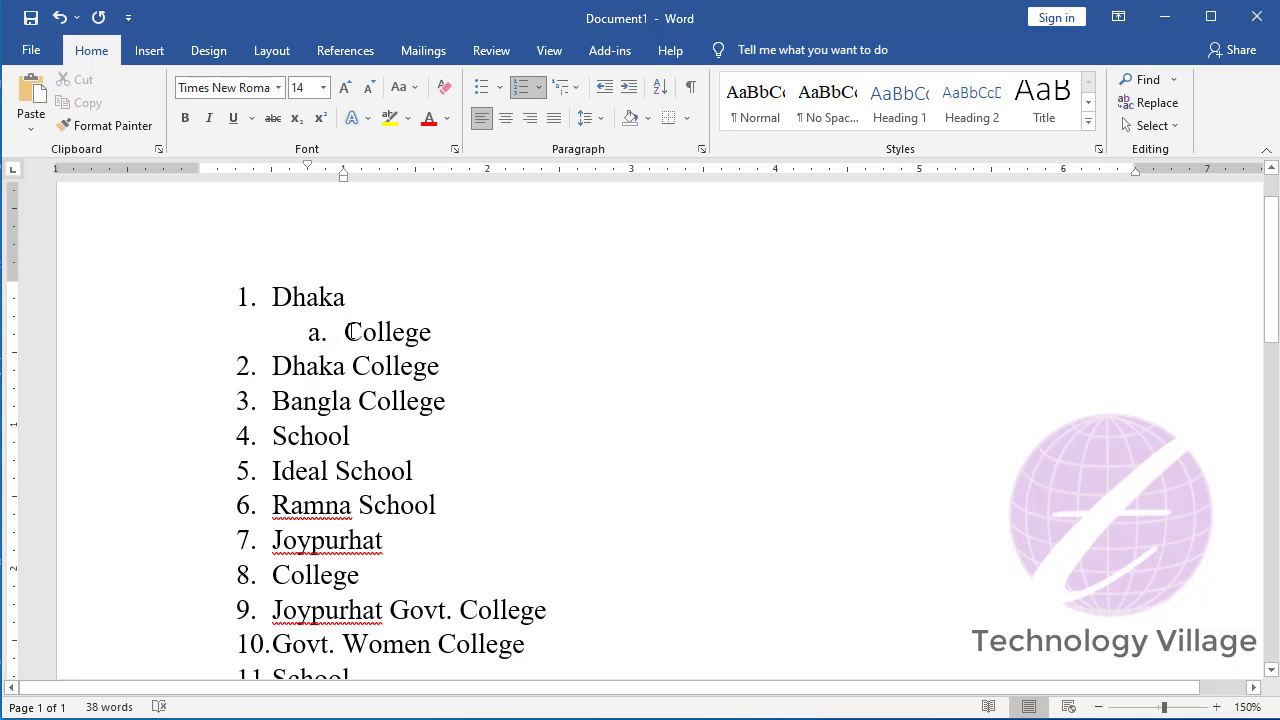
left_click(318, 366)
key("Tab")
key("Tab")
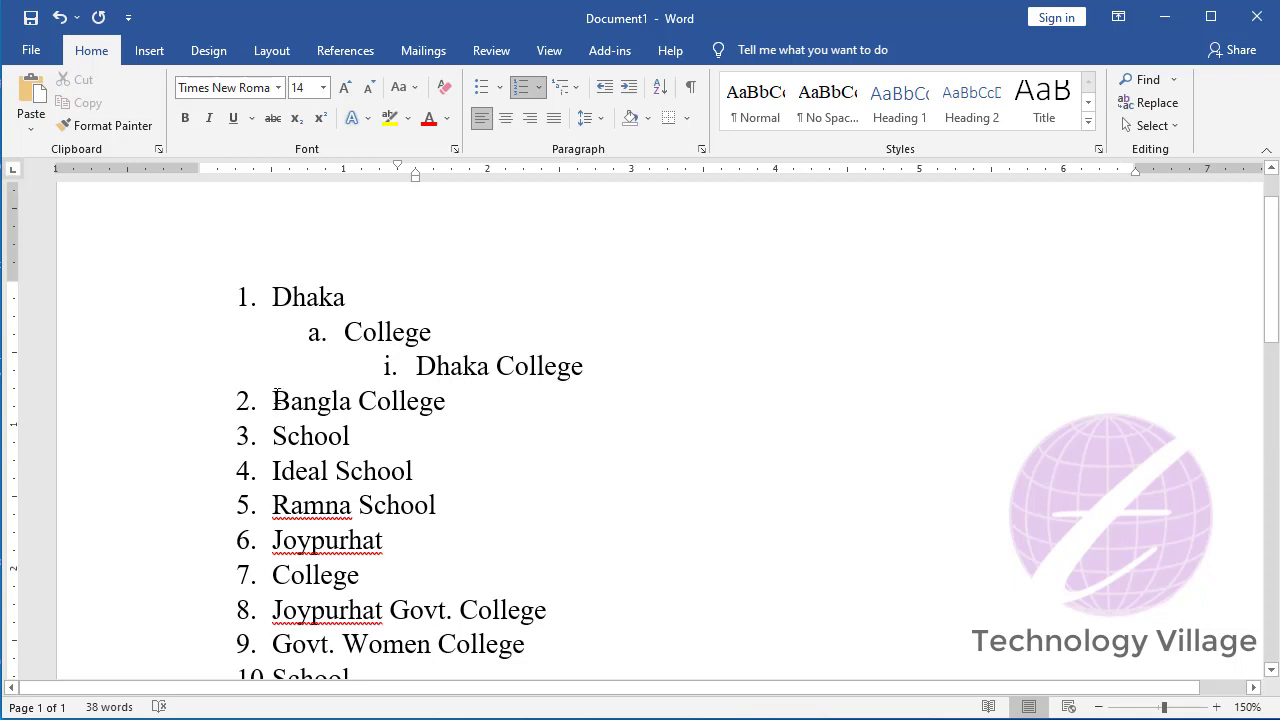
left_click(274, 402)
key("Tab")
key("Tab")
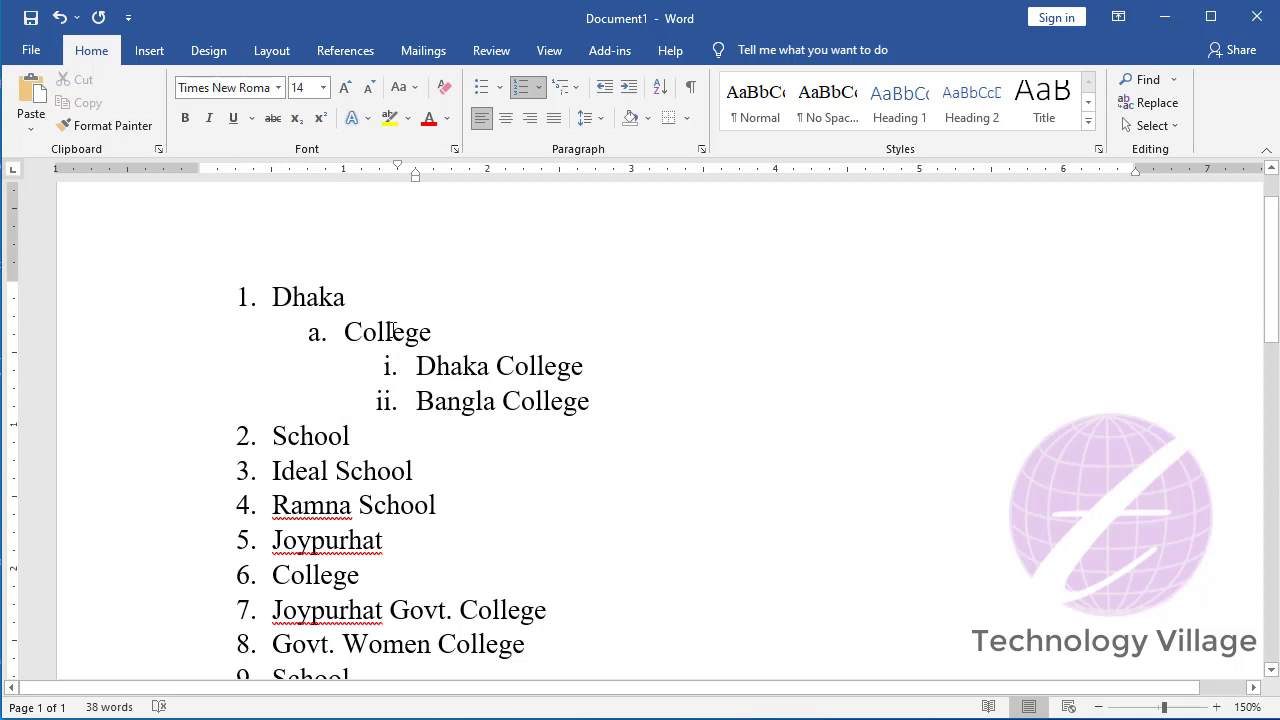
left_click(273, 436)
key("Tab")
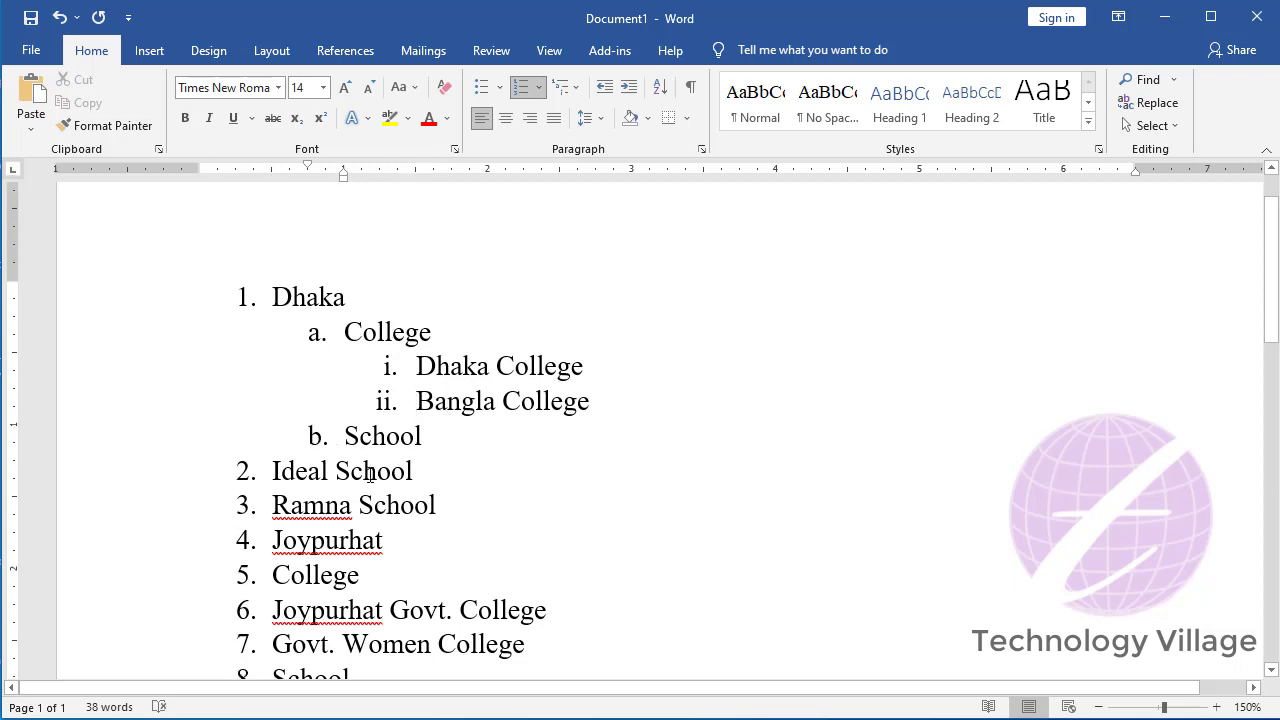
left_click(273, 471)
key("Tab")
key("Tab")
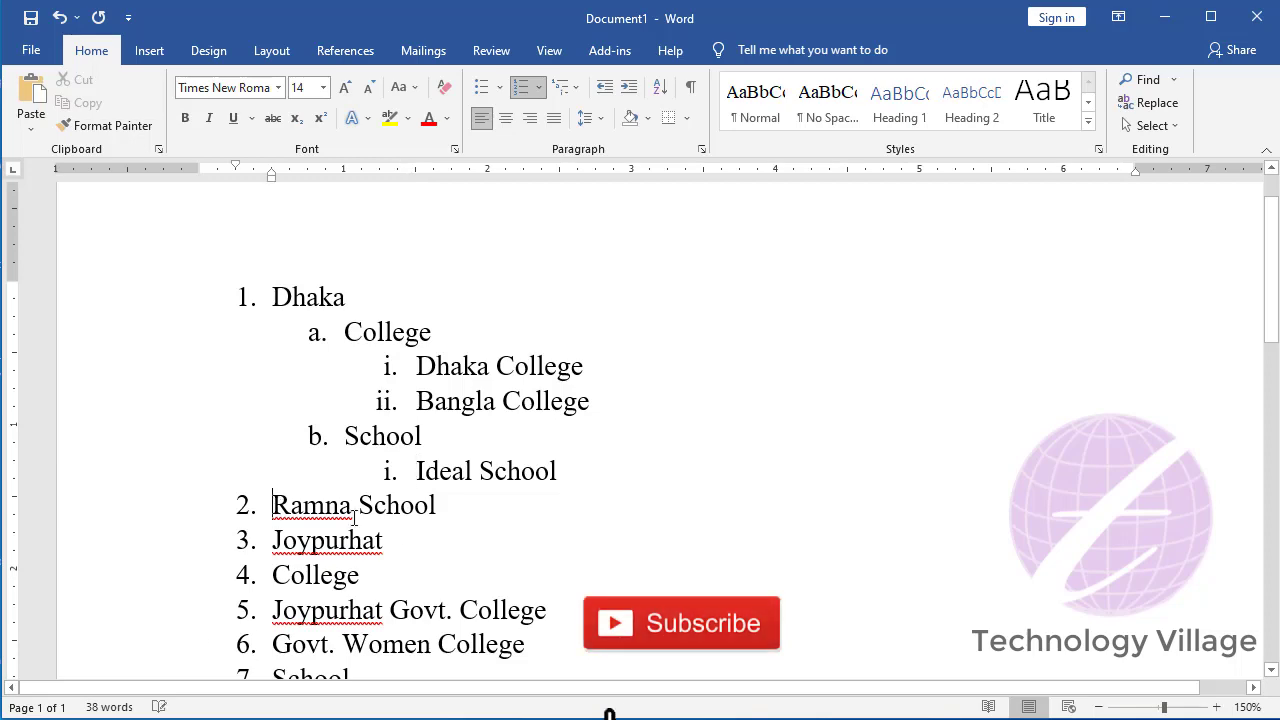
key("Tab")
key("Tab")
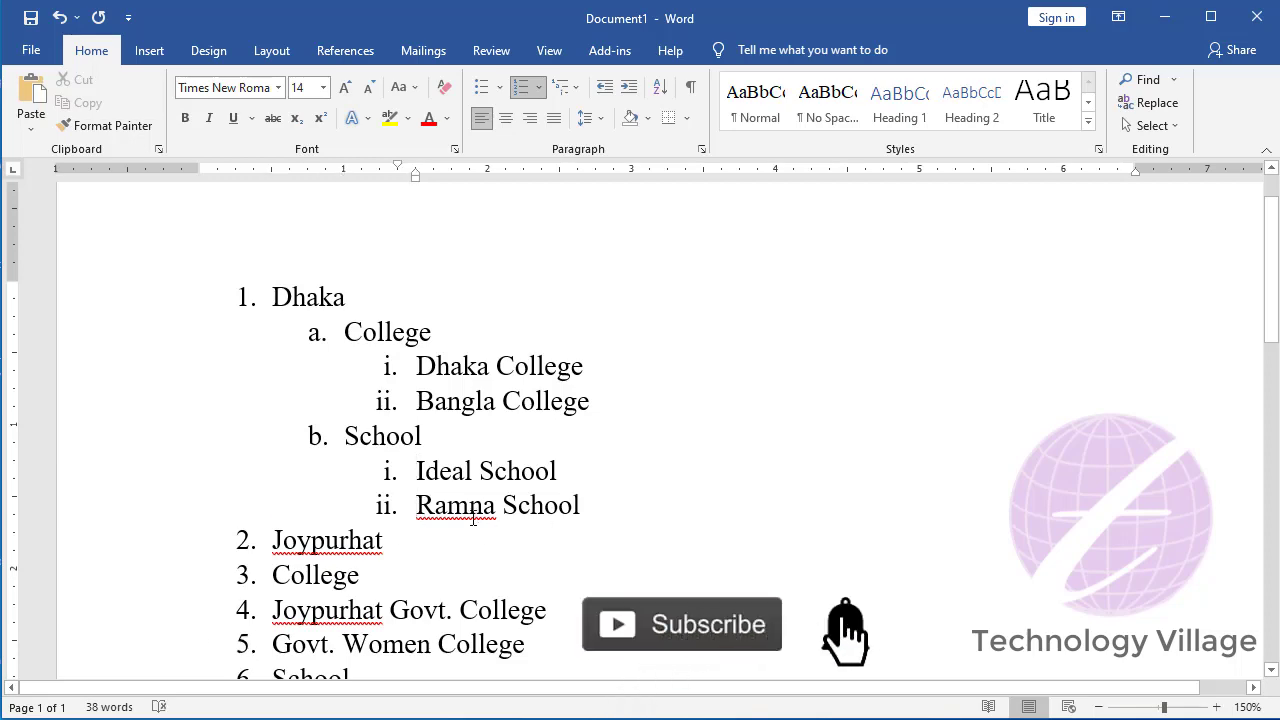
Step: Under Joypurhat, make College and School a. and b., nesting Govt. College, Women College, Bazla and Girls School beneath them
scroll(496, 427, "down", 3)
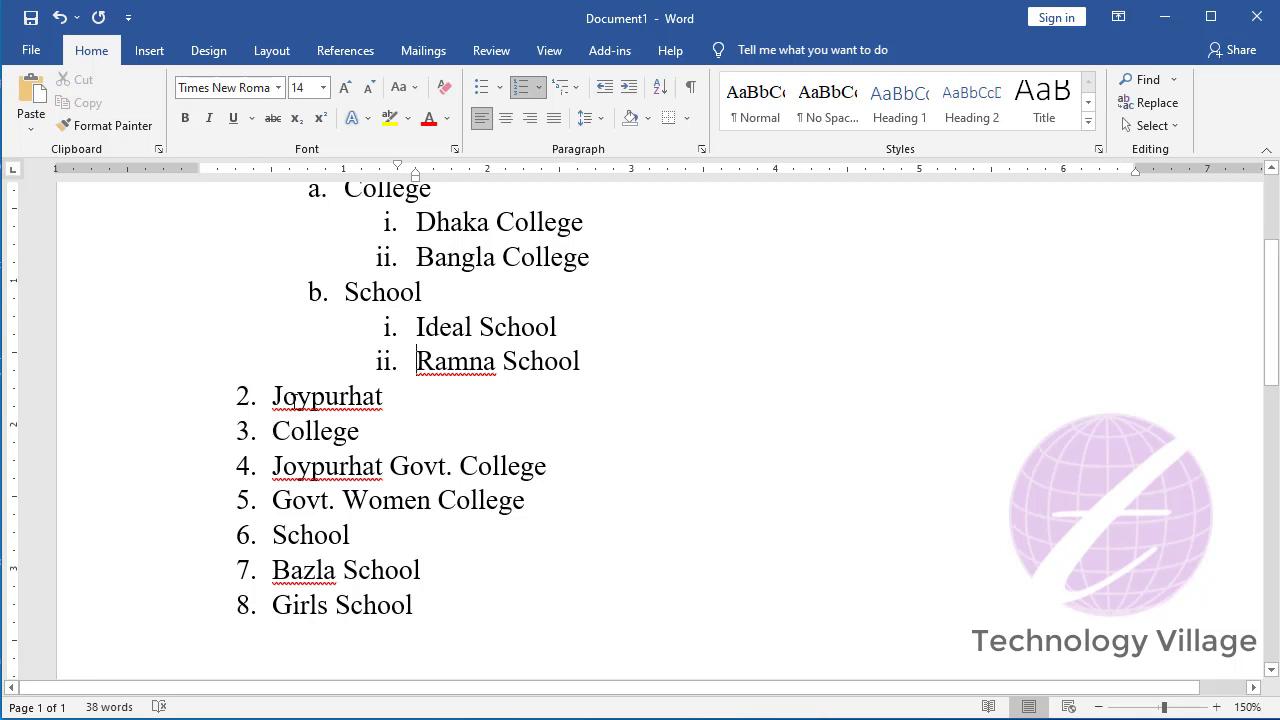
left_click(273, 430)
key("Tab")
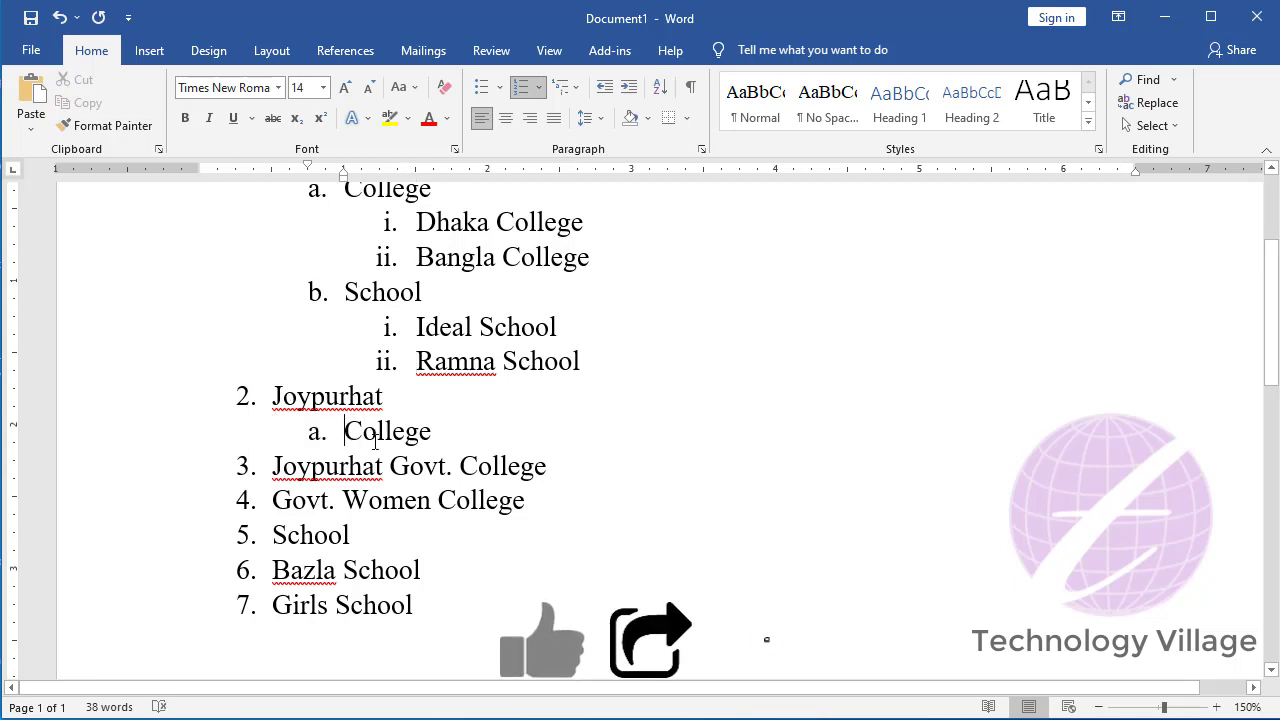
left_click(273, 466)
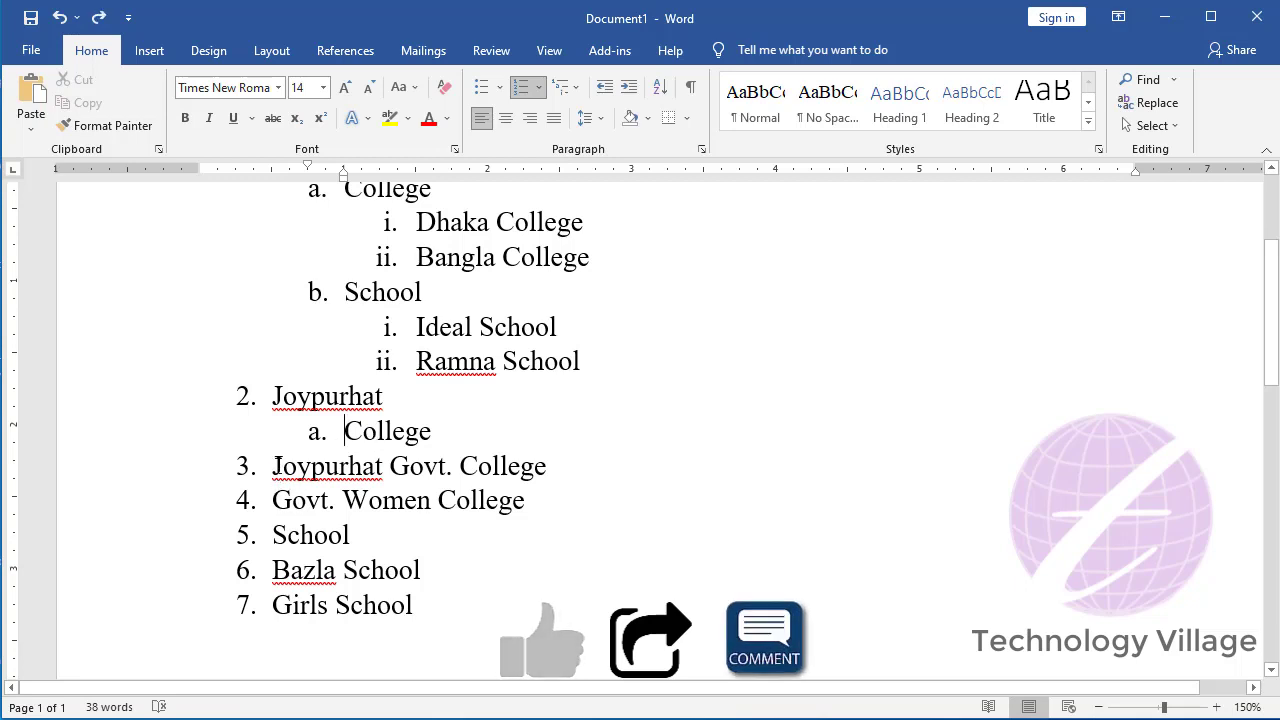
key("Tab")
key("Tab")
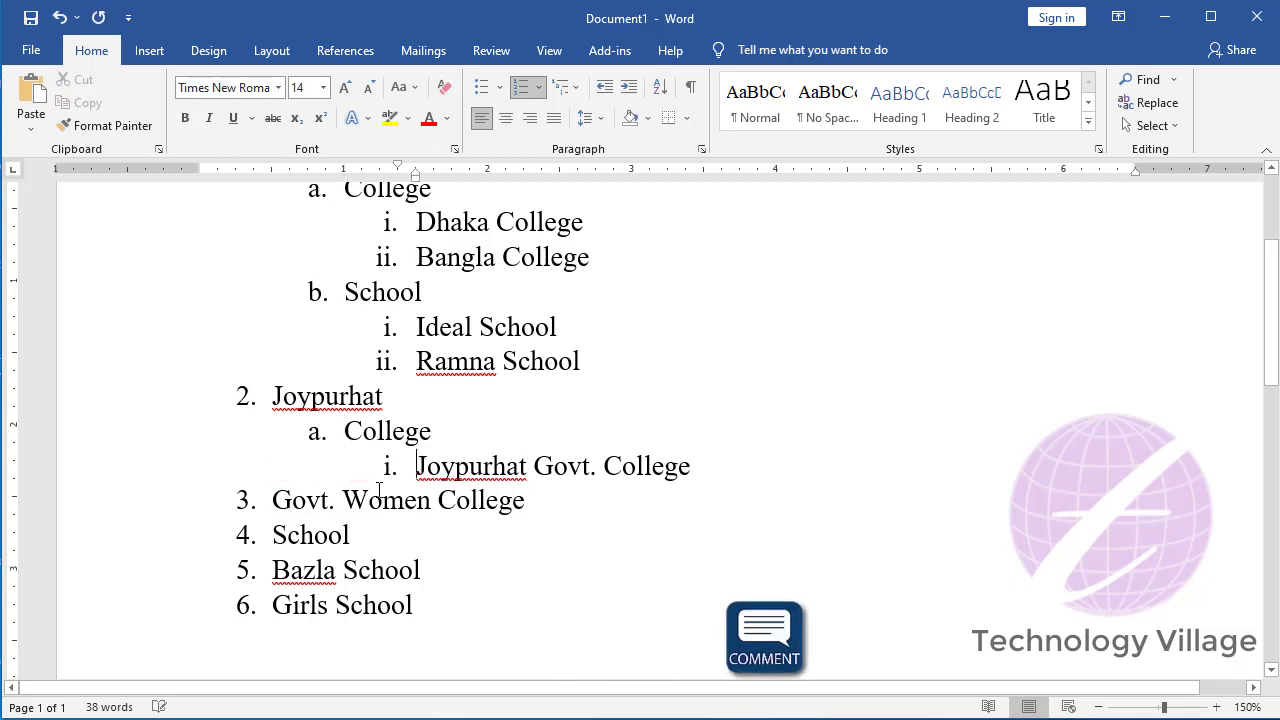
left_click(270, 499)
key("Tab")
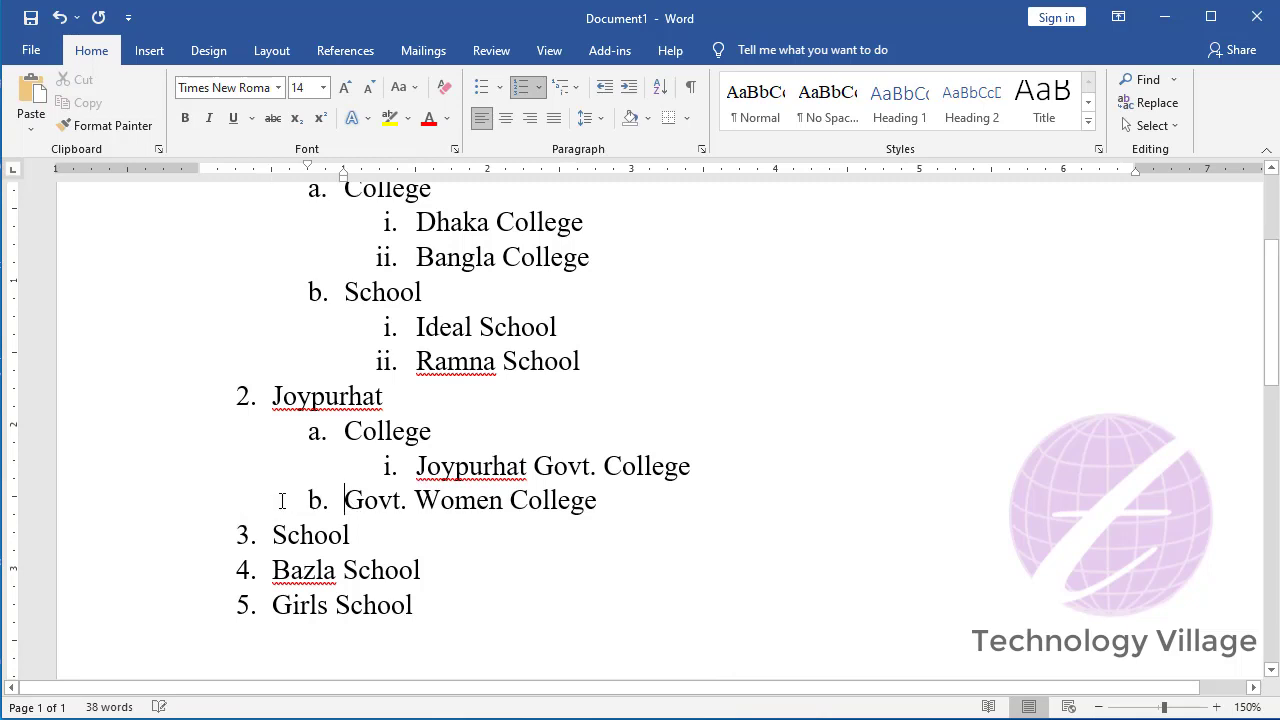
key("Tab")
left_click(271, 569)
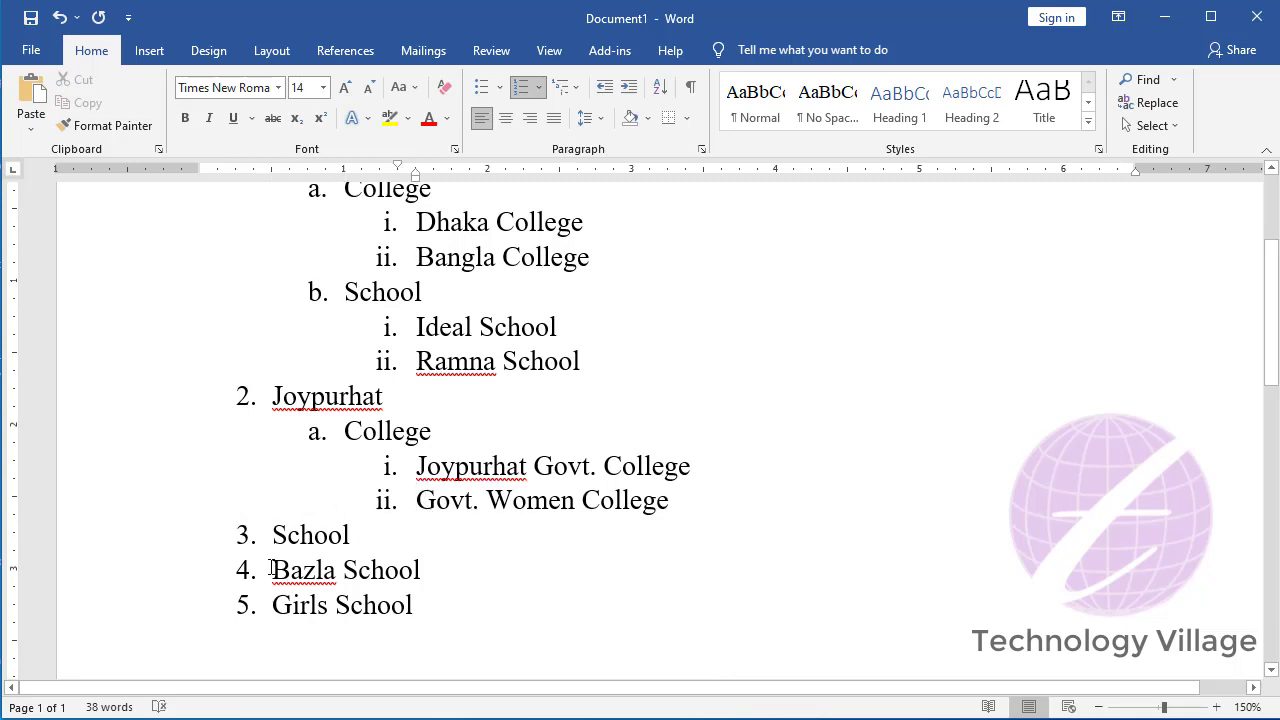
key("Tab")
left_click(270, 536)
key("Tab")
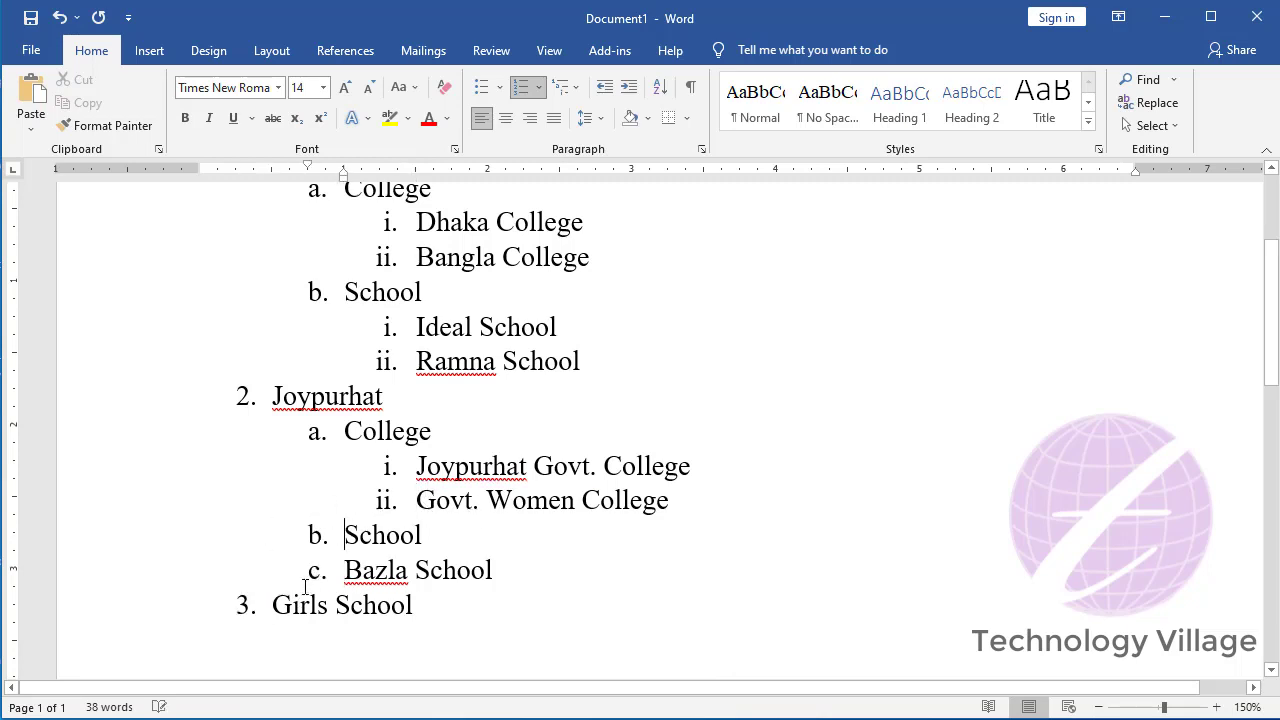
left_click(338, 572)
key("Tab")
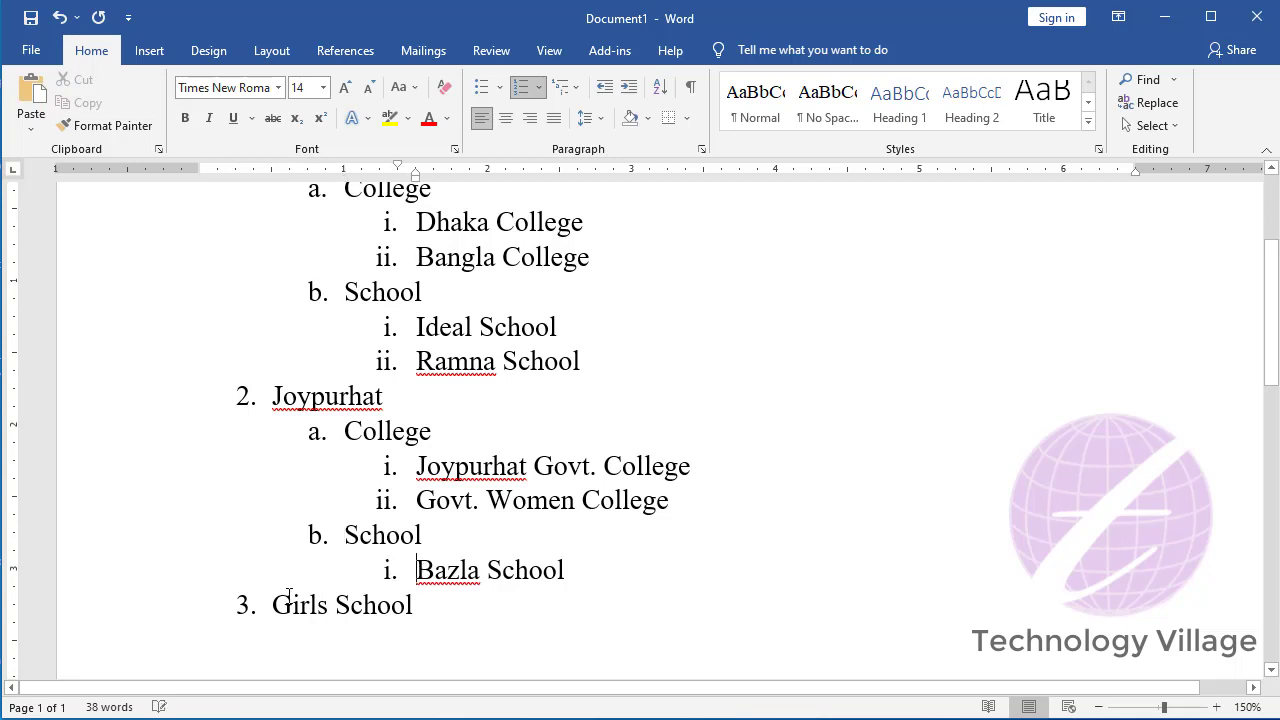
left_click(273, 605)
key("Tab")
key("Tab")
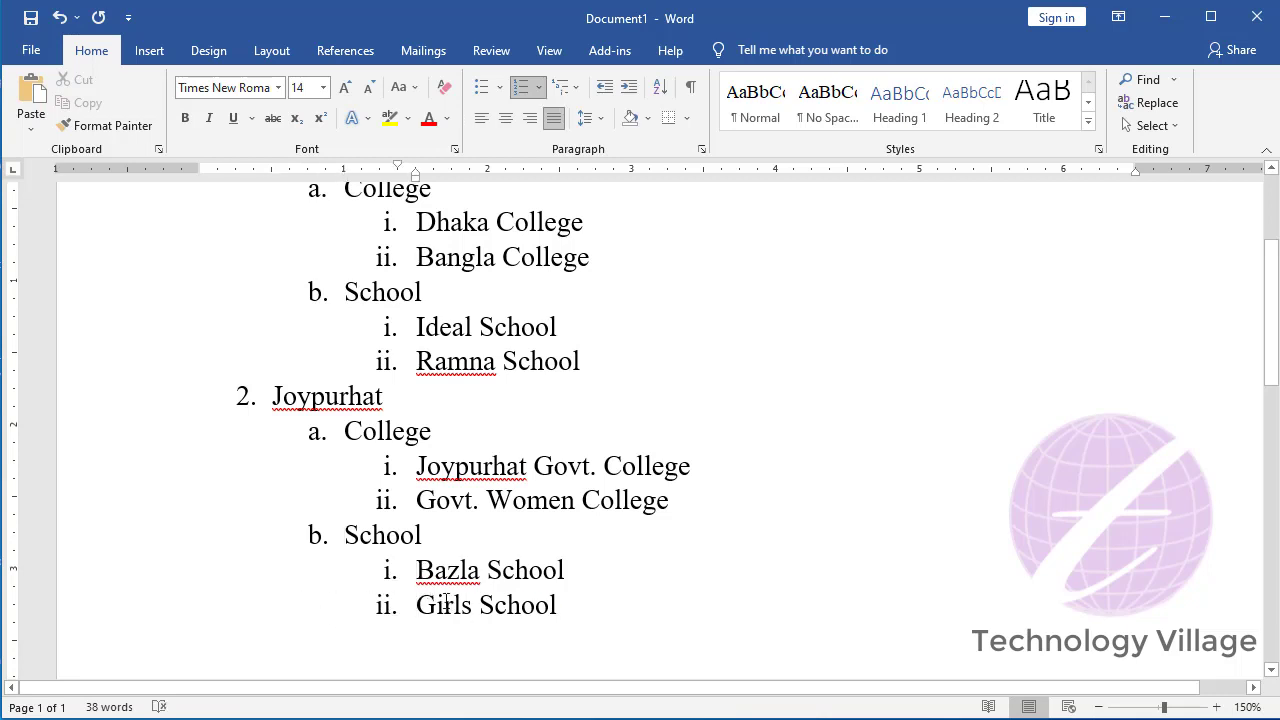
Step: Add a new item after Bangla College reading 'Govt. Titumir College'
scroll(421, 535, "up", 1)
scroll(437, 543, "up", 2)
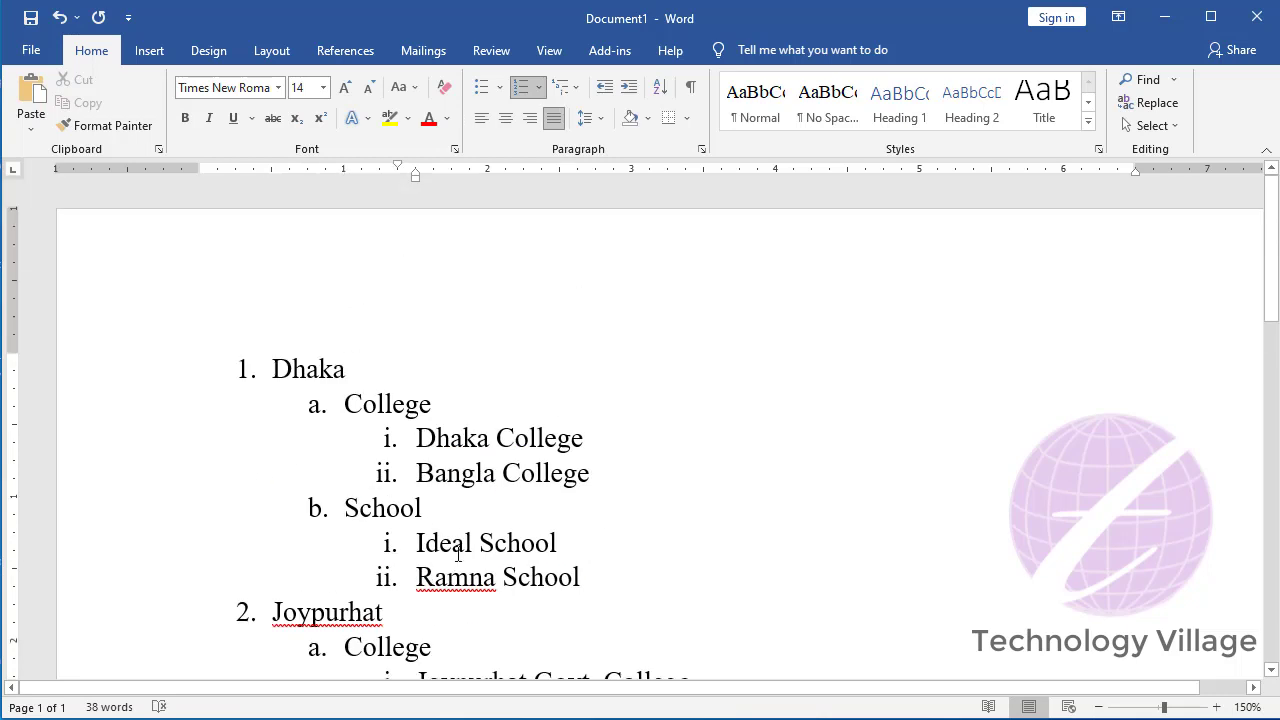
scroll(437, 543, "down", 2)
scroll(611, 527, "down", 1)
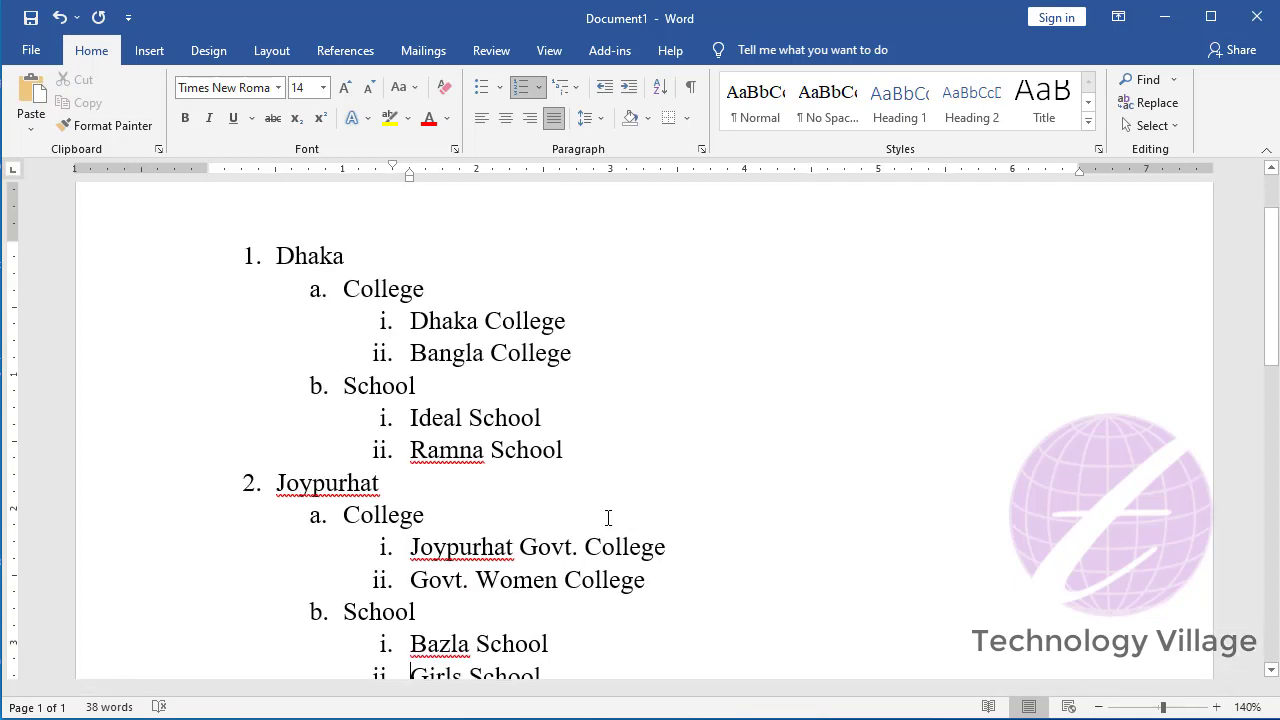
scroll(611, 527, "down", 1)
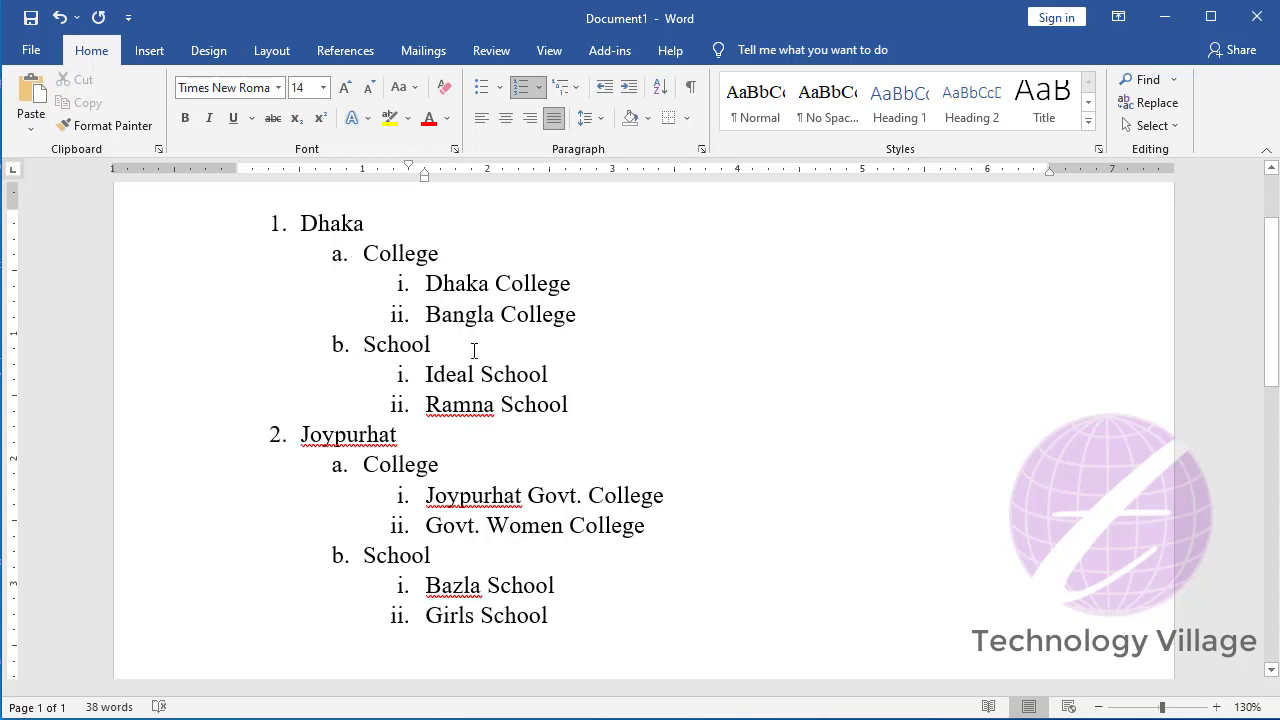
left_click(599, 317)
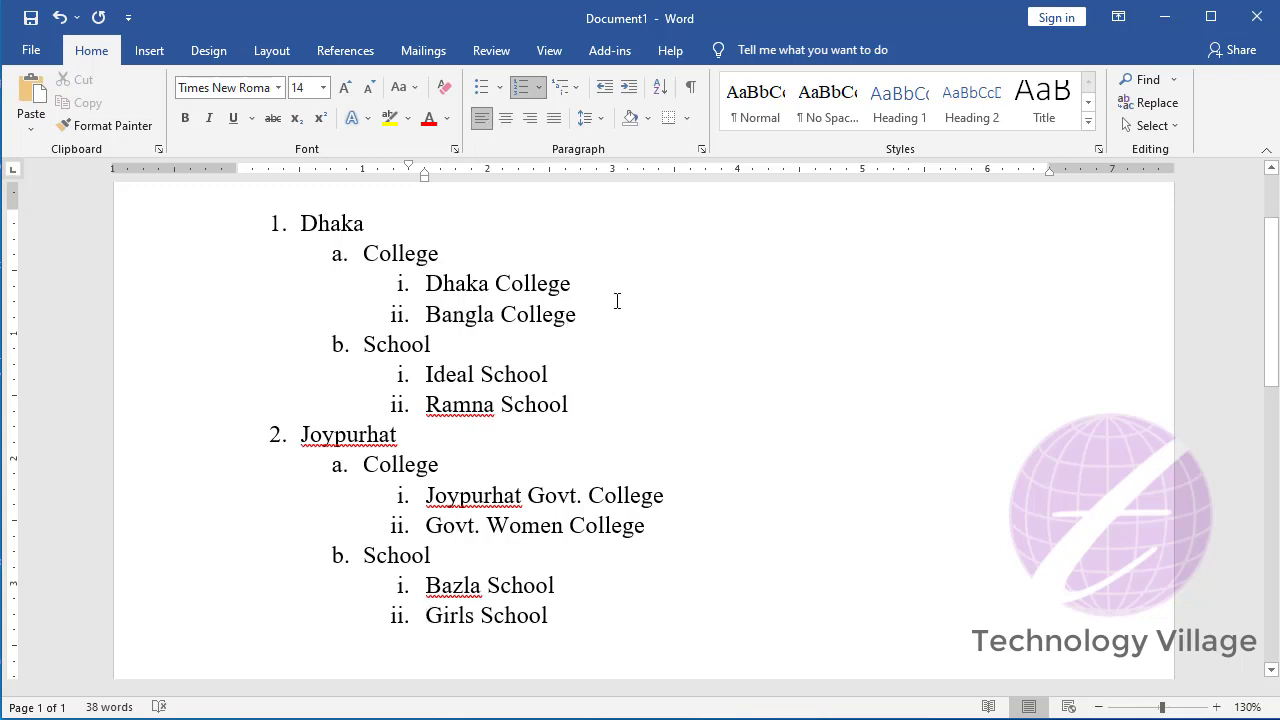
key("Return")
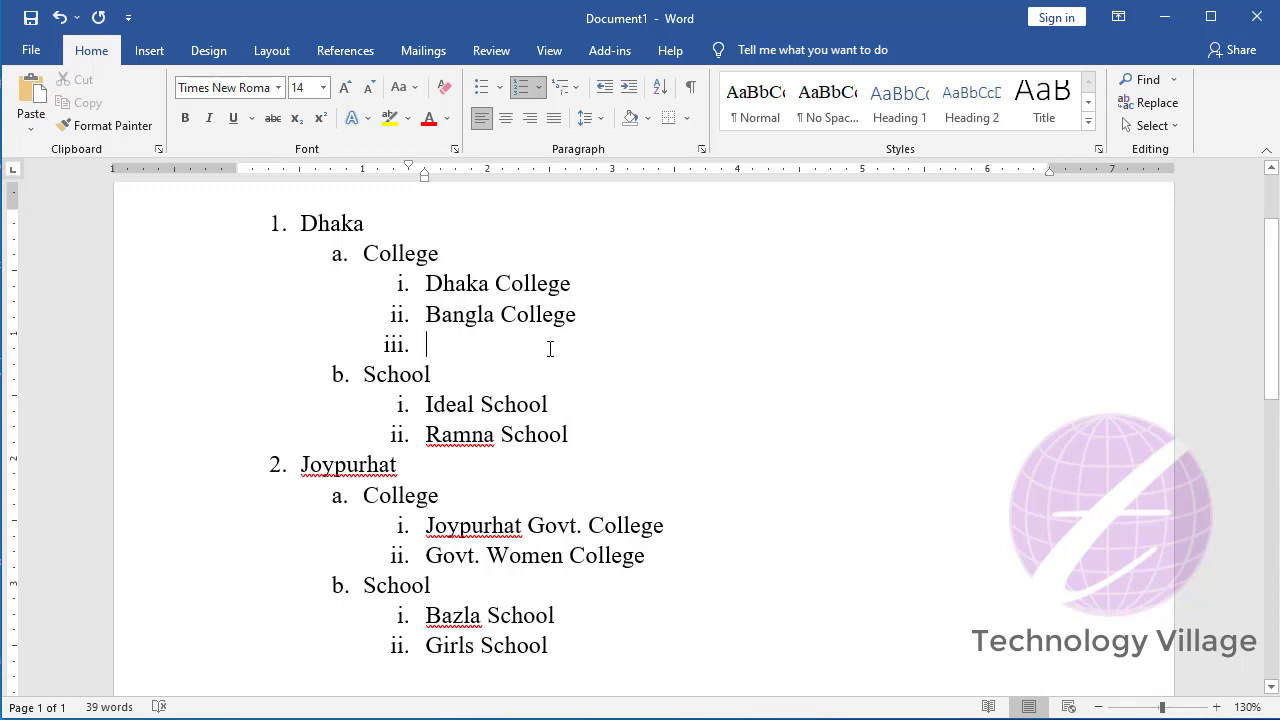
type("Govt")
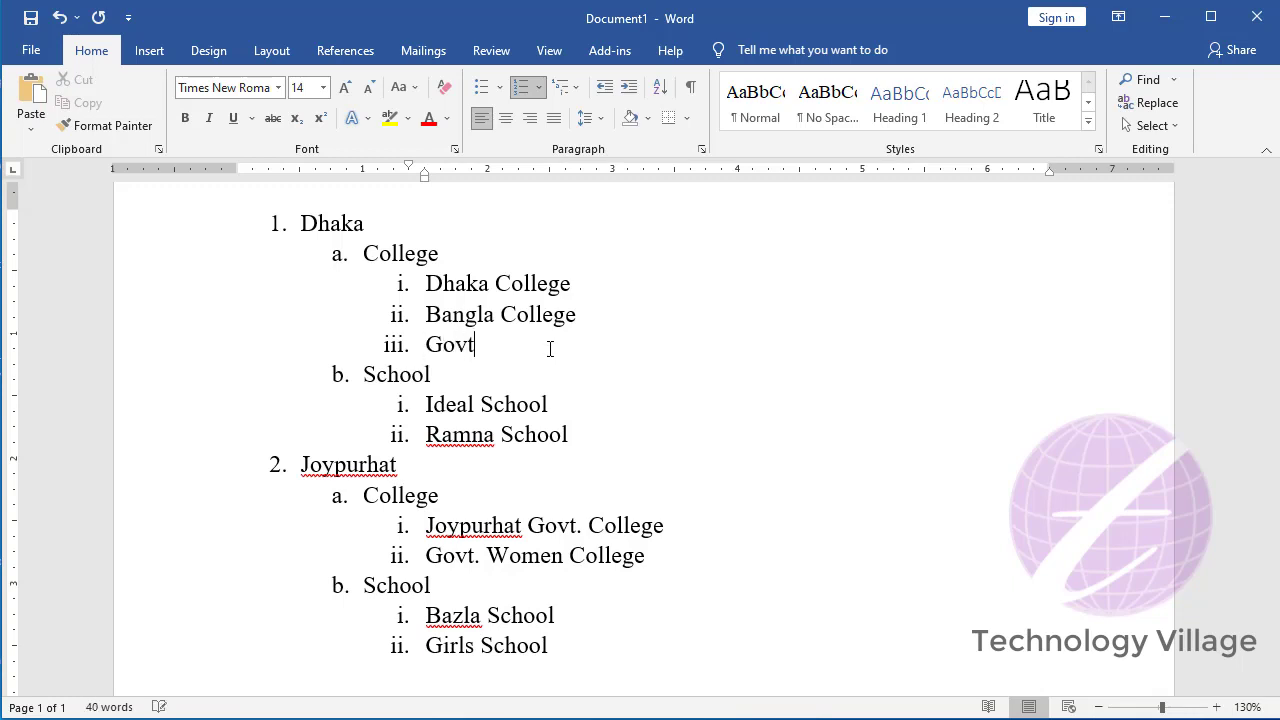
type(". Titumir ")
type("College")
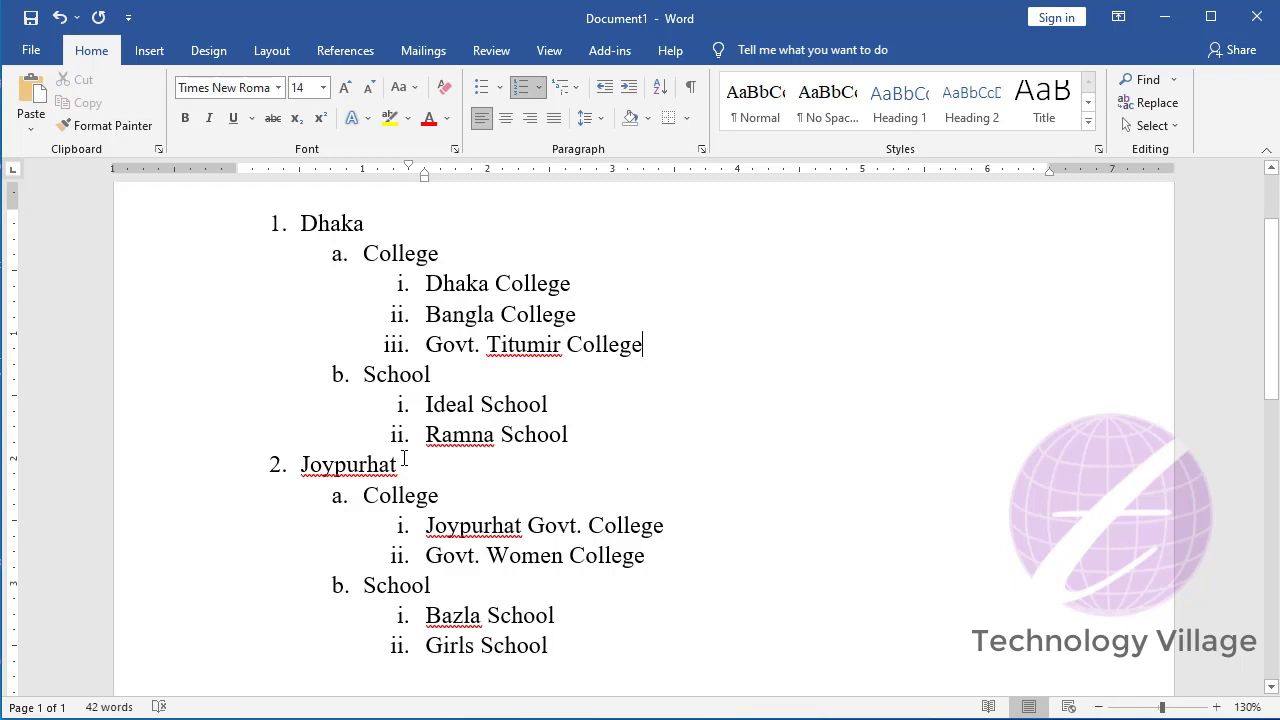
Step: Add a new item 'Univeristy' below Ramna School
left_click(629, 432)
key("Return")
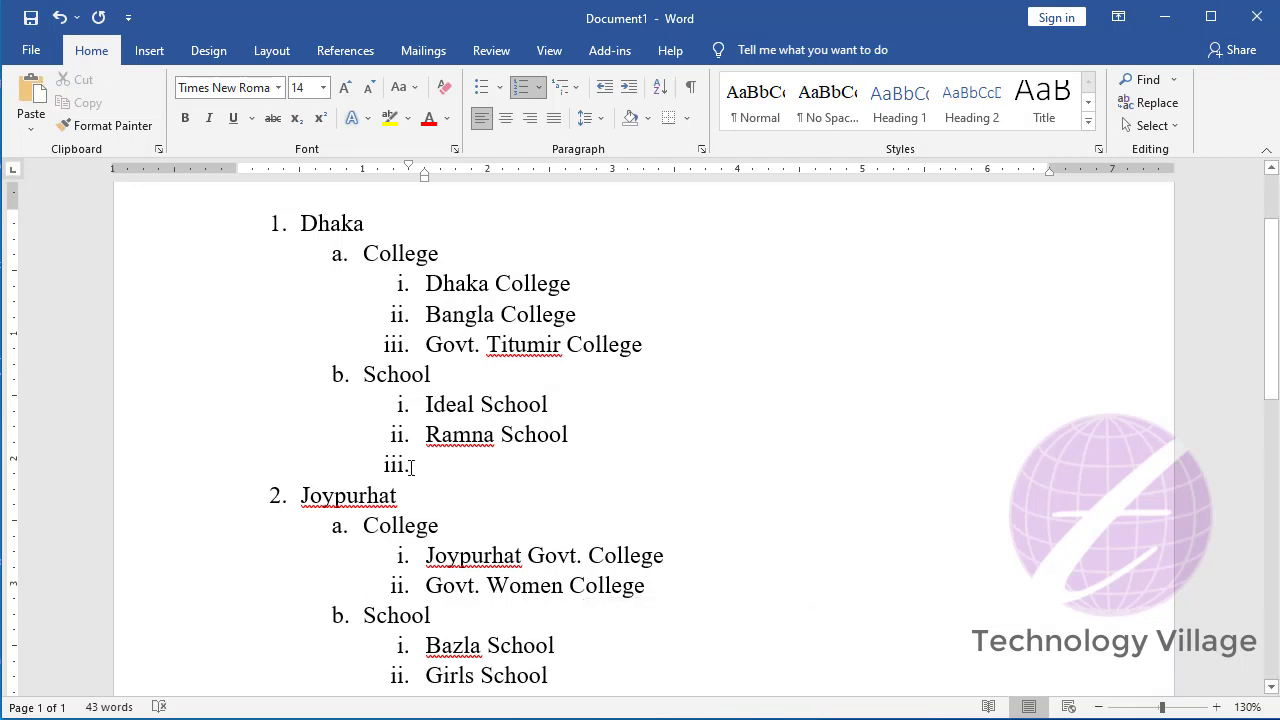
type("U")
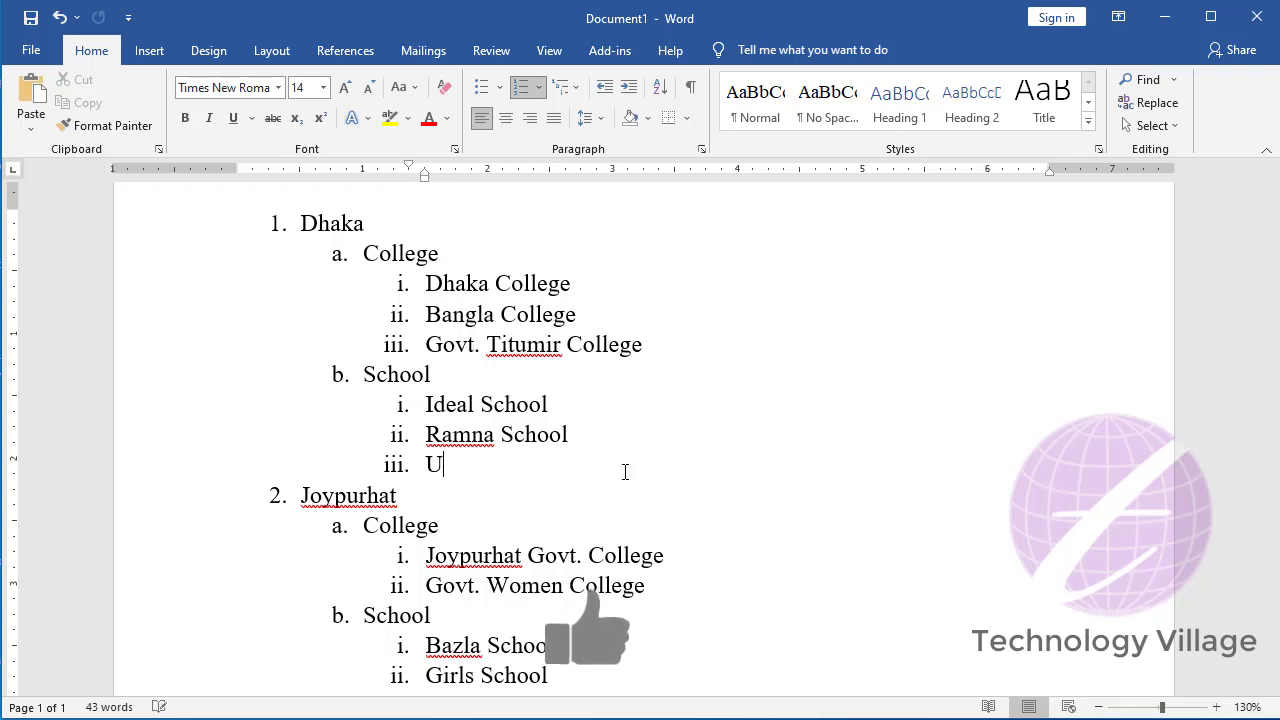
type("niveris")
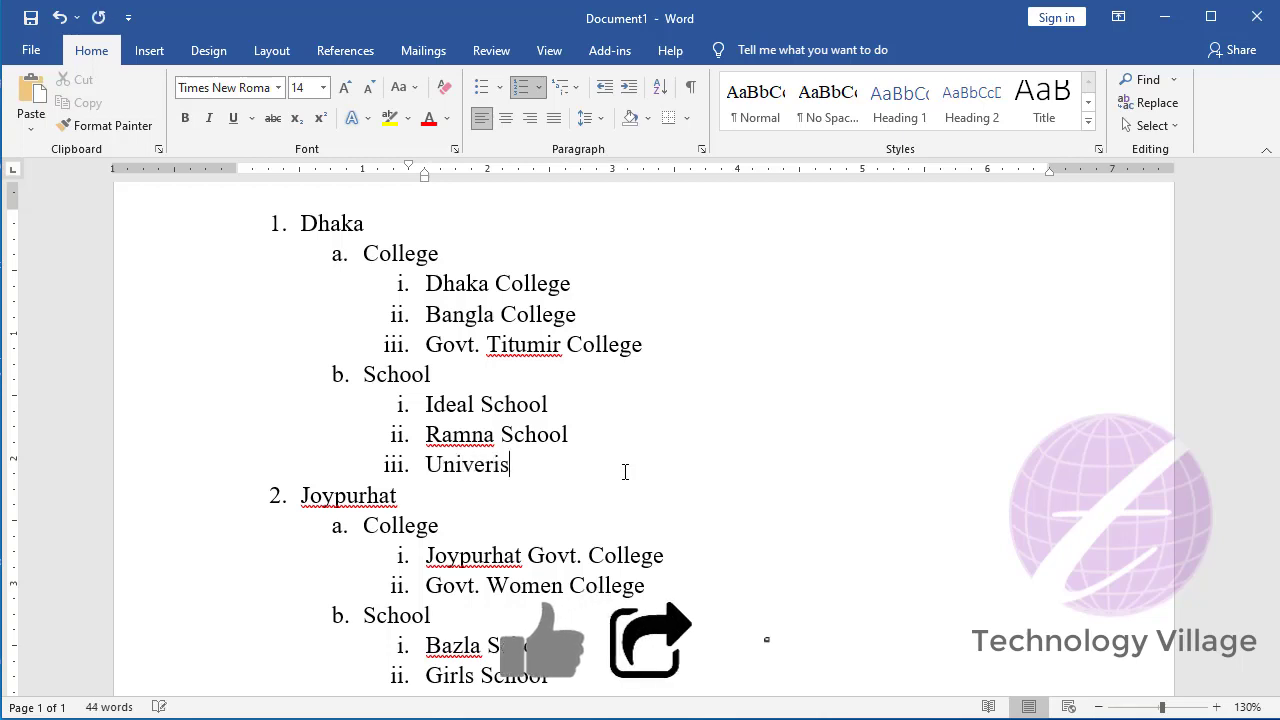
type("ty")
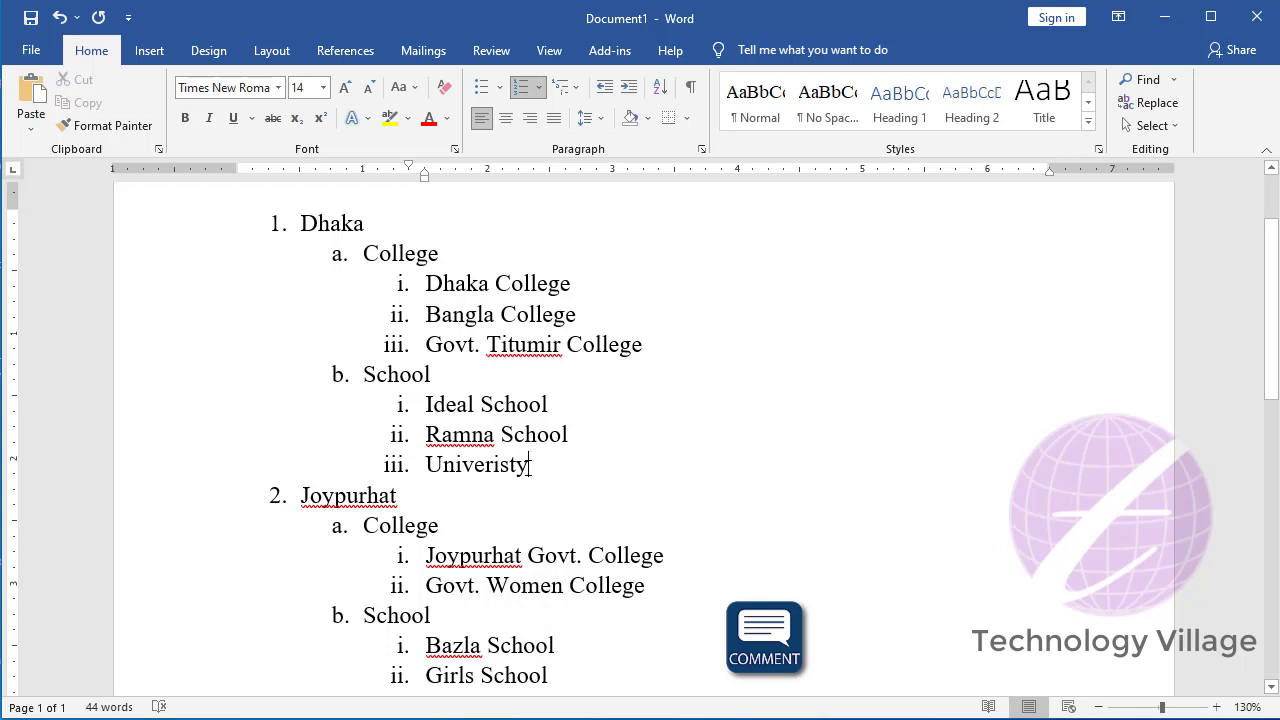
Step: Promote Univeristy to the second list level, making it item c. under Dhaka
left_click_drag(528, 465, 430, 465)
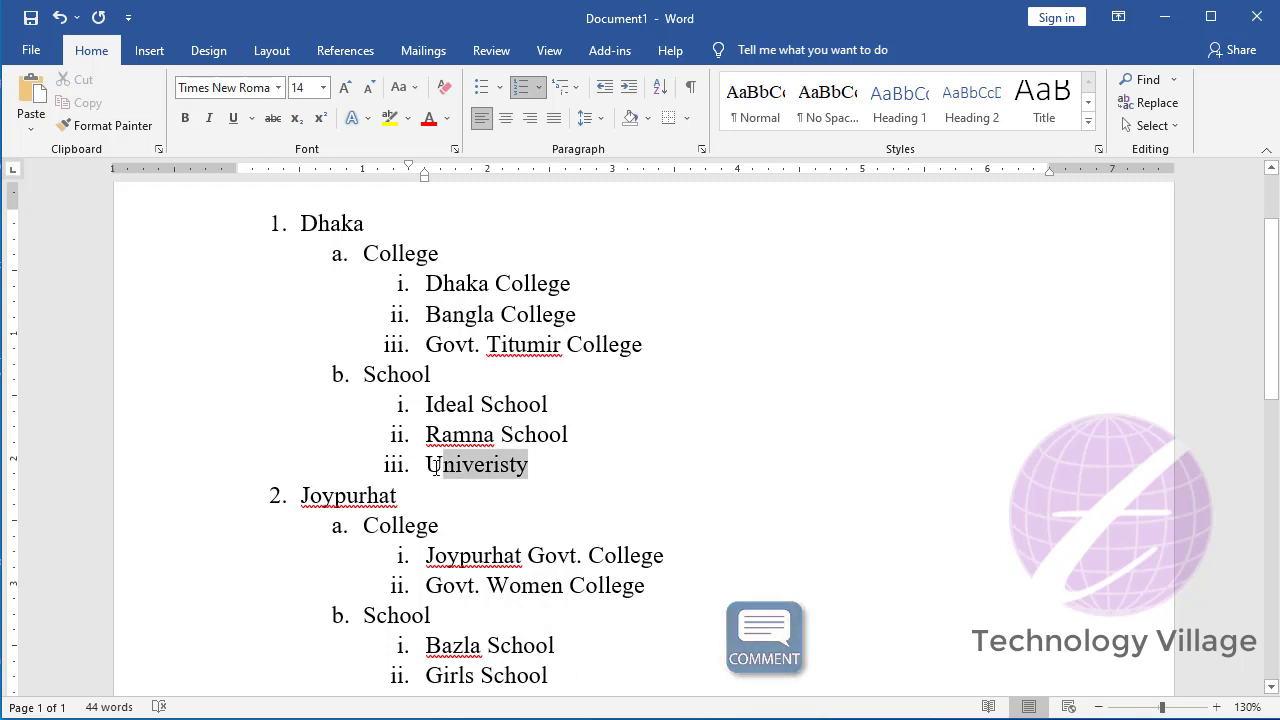
left_click(579, 92)
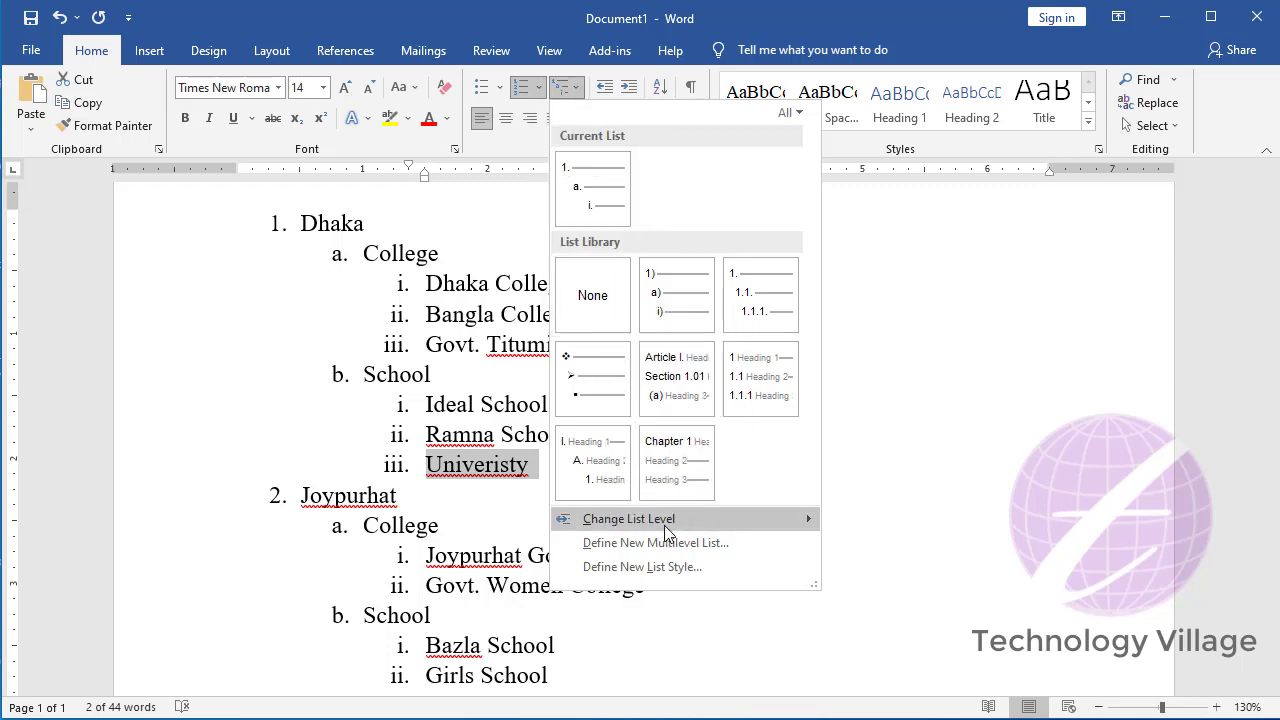
mouse_move(629, 518)
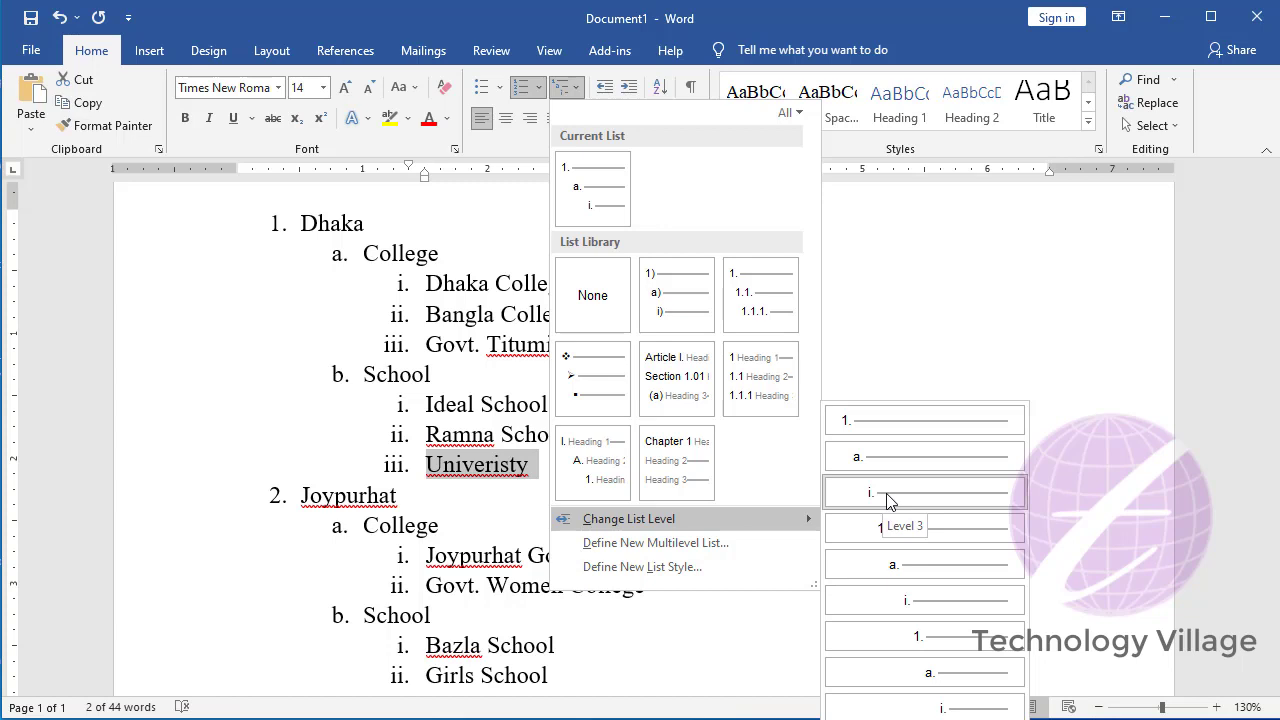
left_click(873, 458)
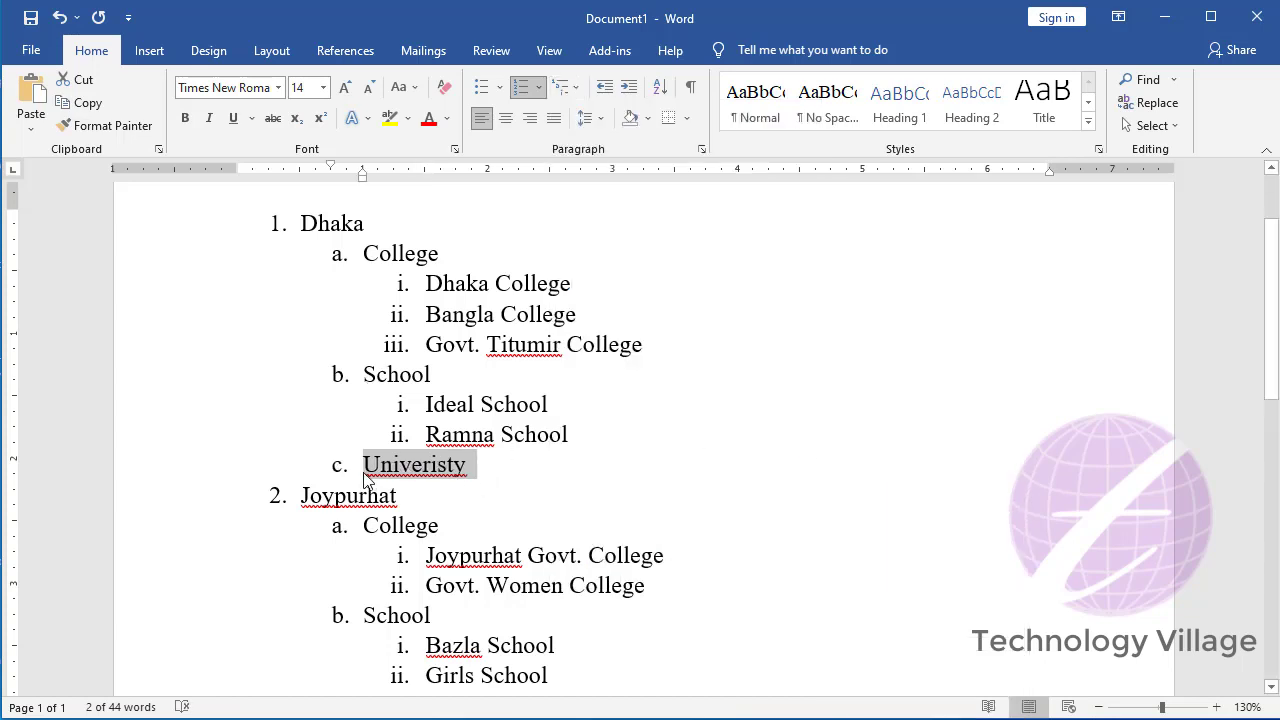
left_click(508, 466)
Step: Add 'Dhaka University' as third-level item i. beneath Univeristy
key("Return")
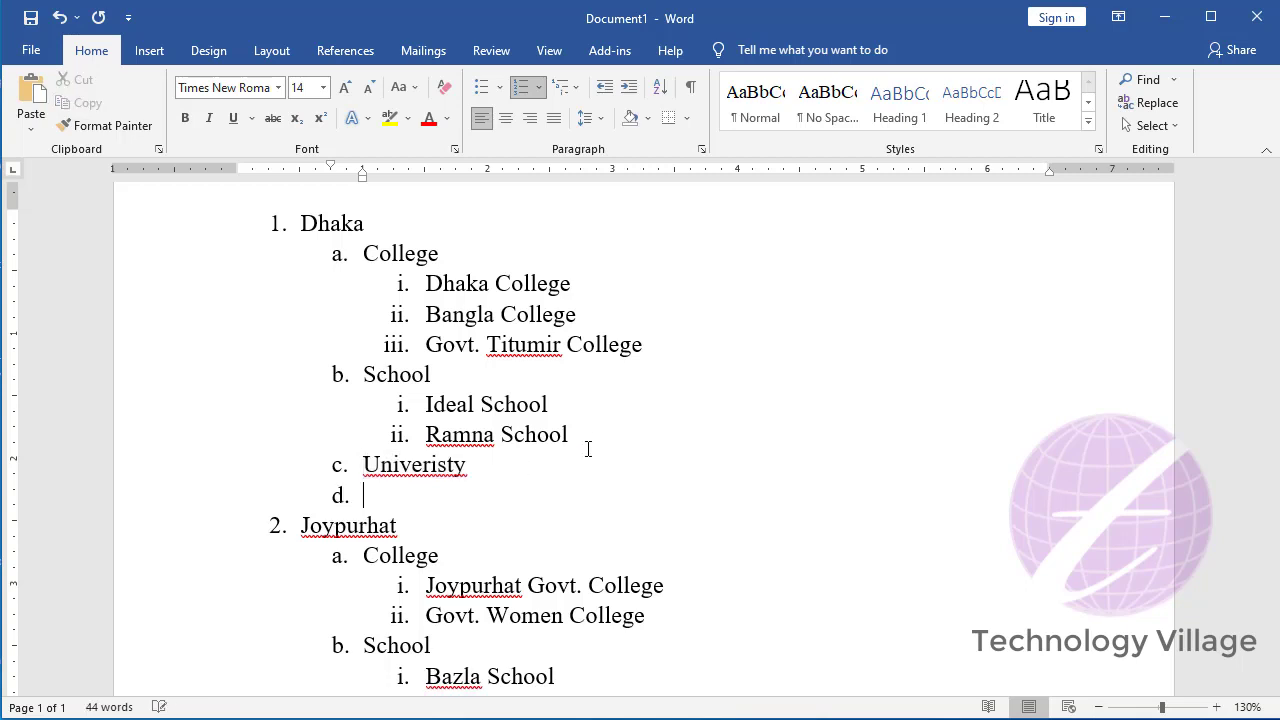
key("Tab")
type("Dhaka ")
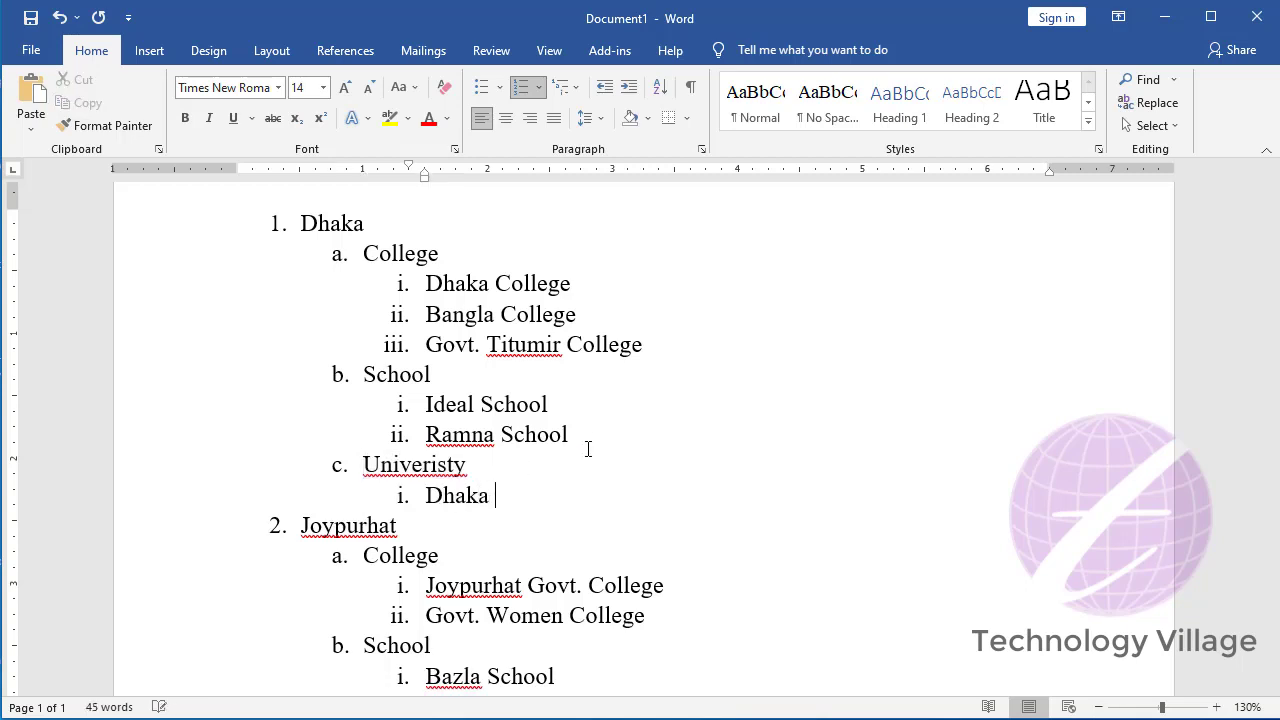
type("Univer")
type("sity")
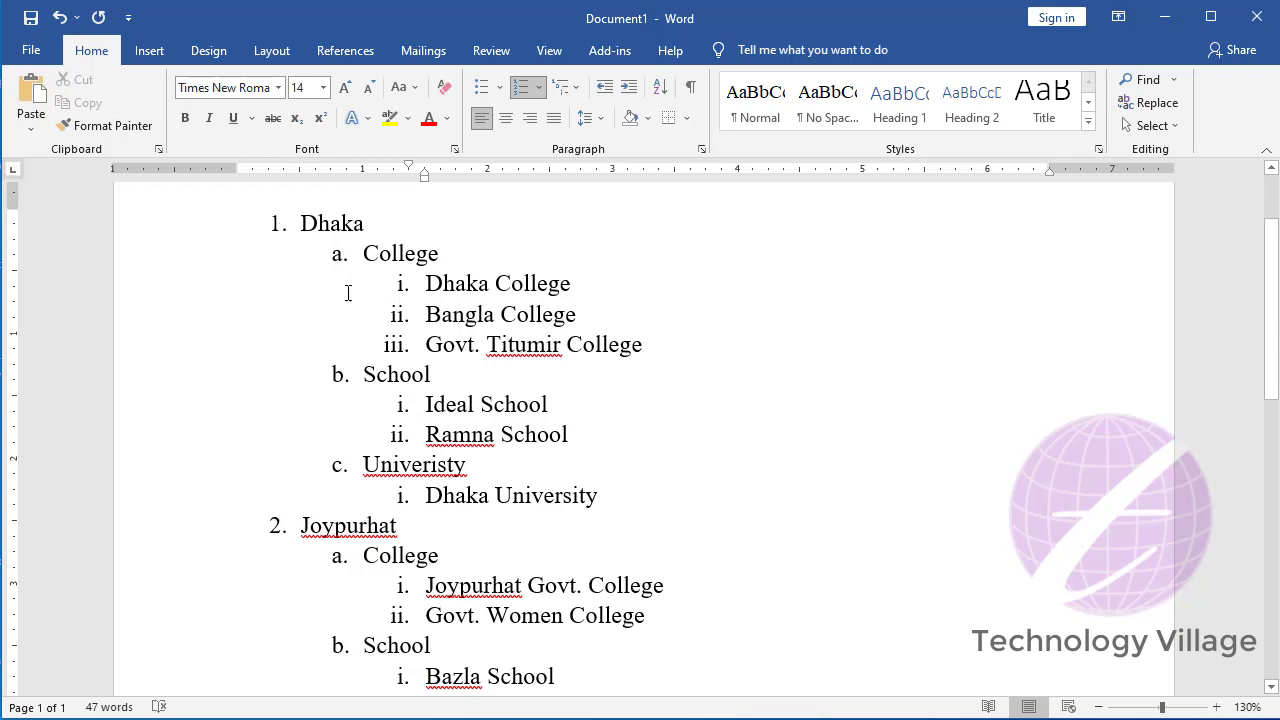
left_click(305, 216)
scroll(467, 453, "down", 2)
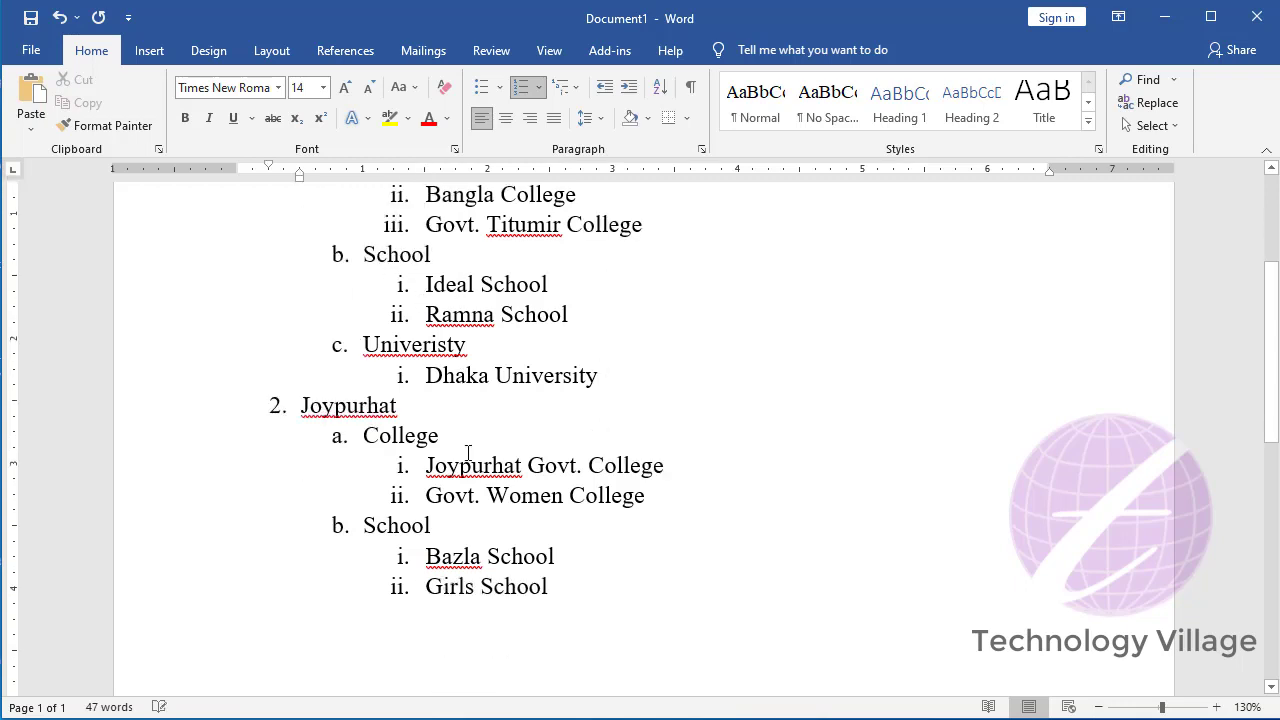
Step: Renumber the list from Dhaka to Girls School with 1., 1.1., 1.1.1. decimal numbering
left_click(549, 586, "shift")
scroll(640, 208, "up", 2)
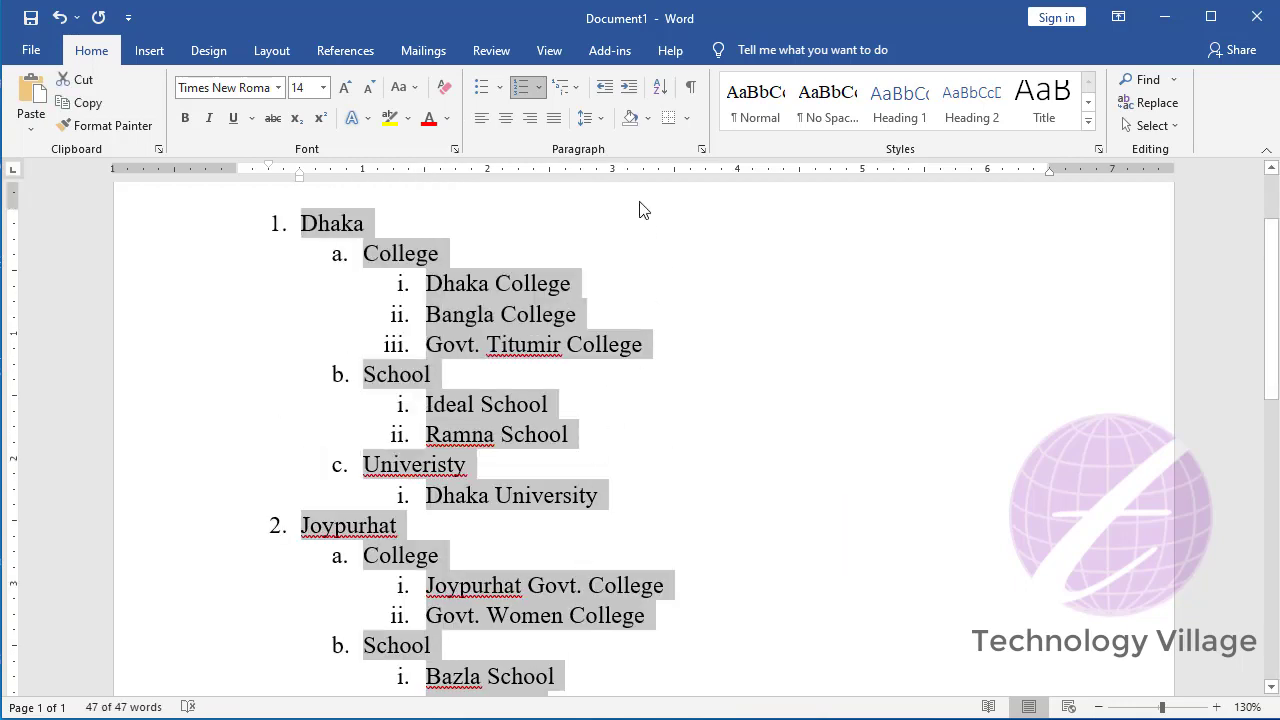
left_click(566, 90)
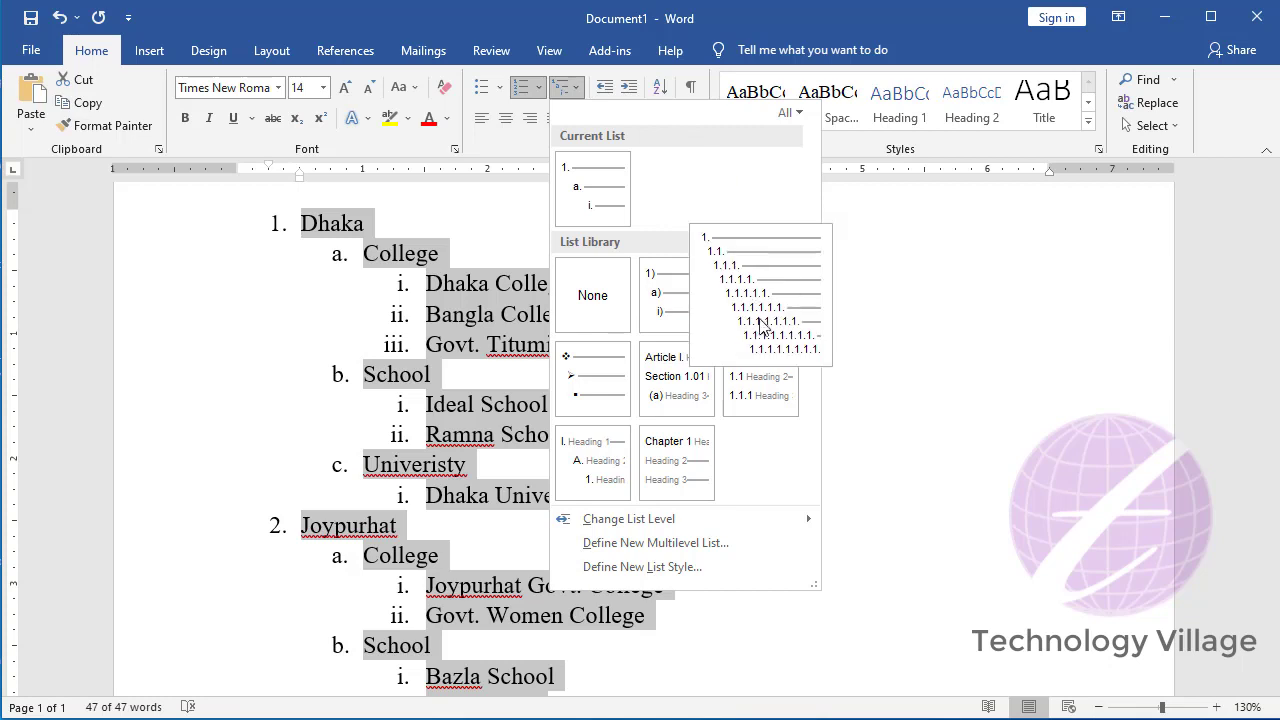
mouse_move(760, 295)
left_click(757, 297)
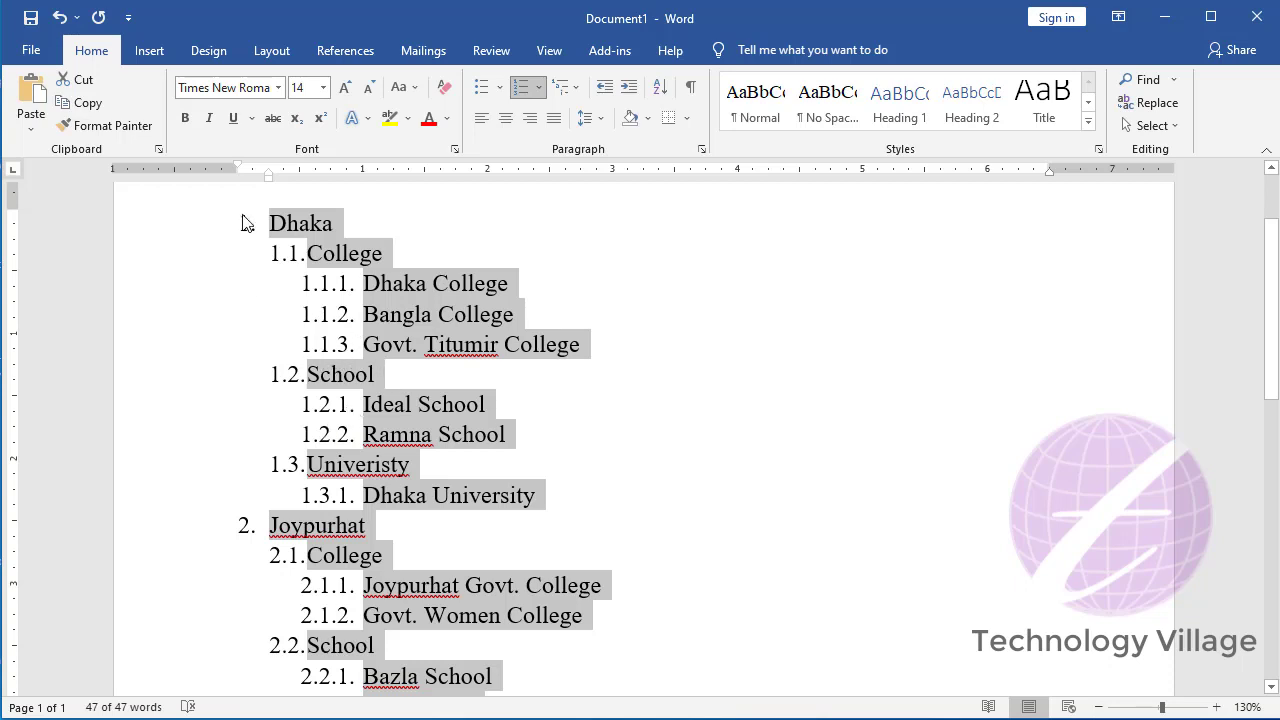
scroll(287, 556, "down", 2)
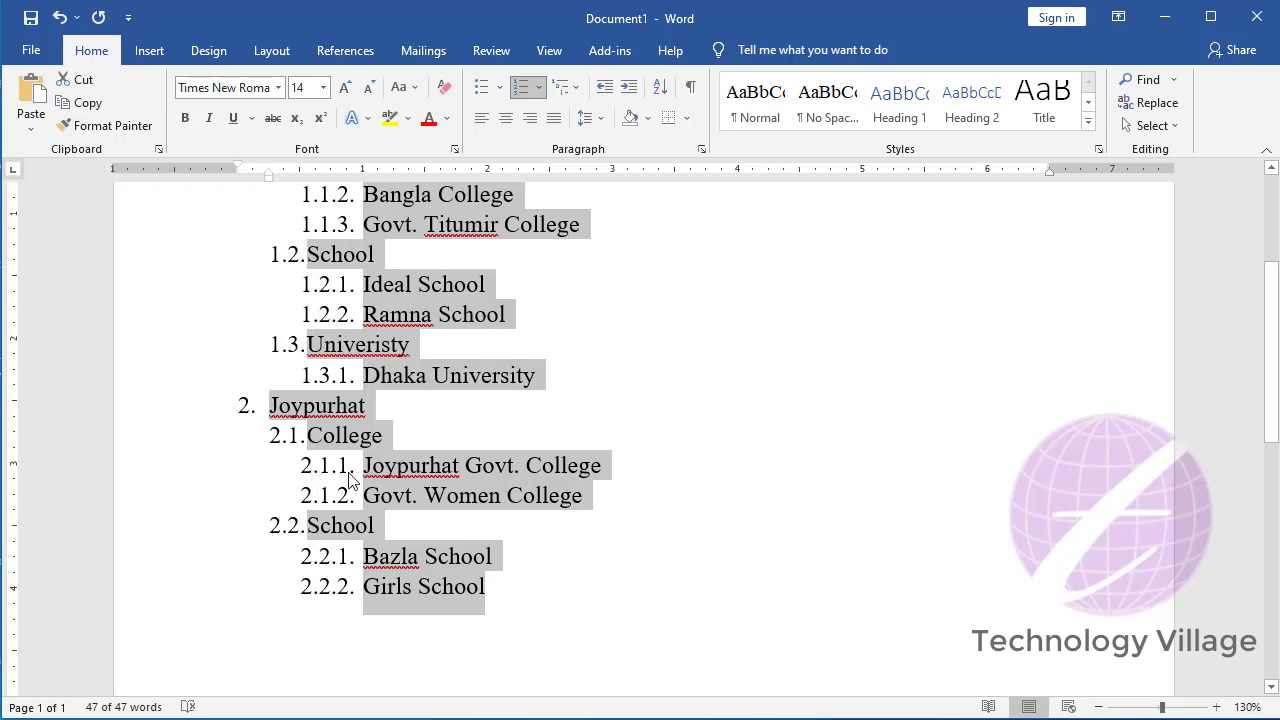
scroll(433, 468, "up", 2)
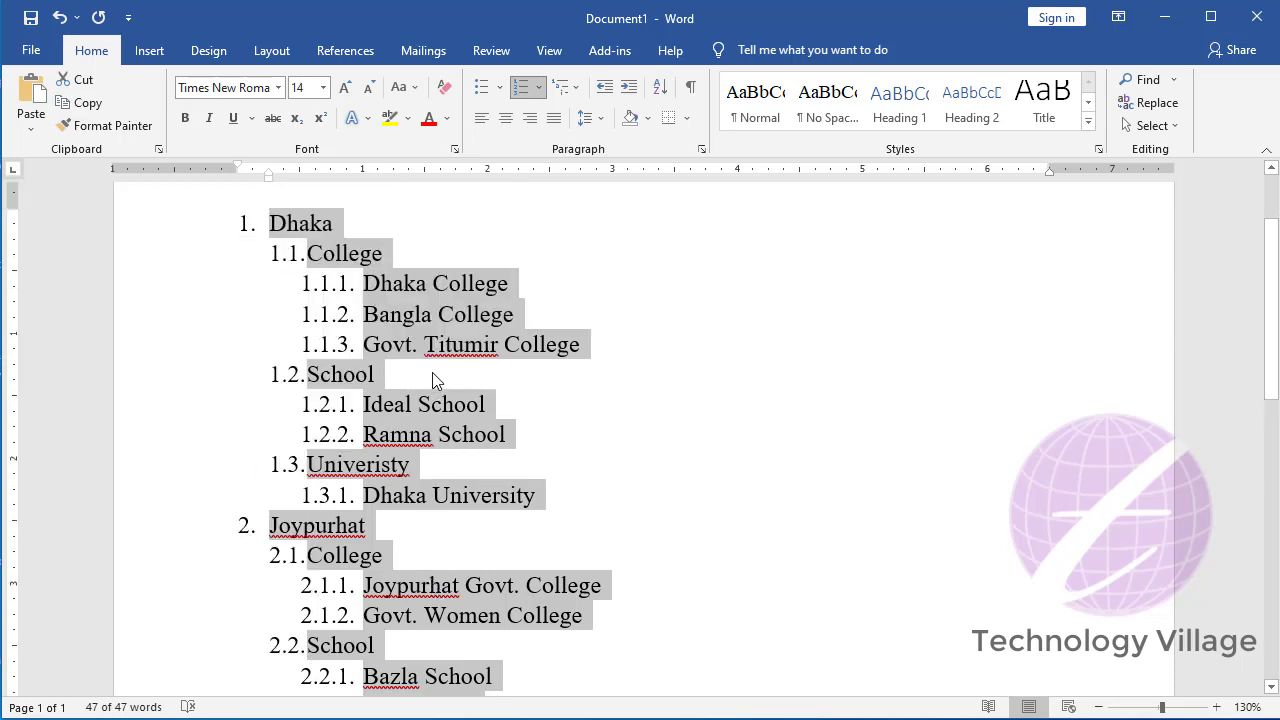
Step: Switch the list's three levels to ❖, ➢ and ▪ bullets in place of numbers
left_click(568, 88)
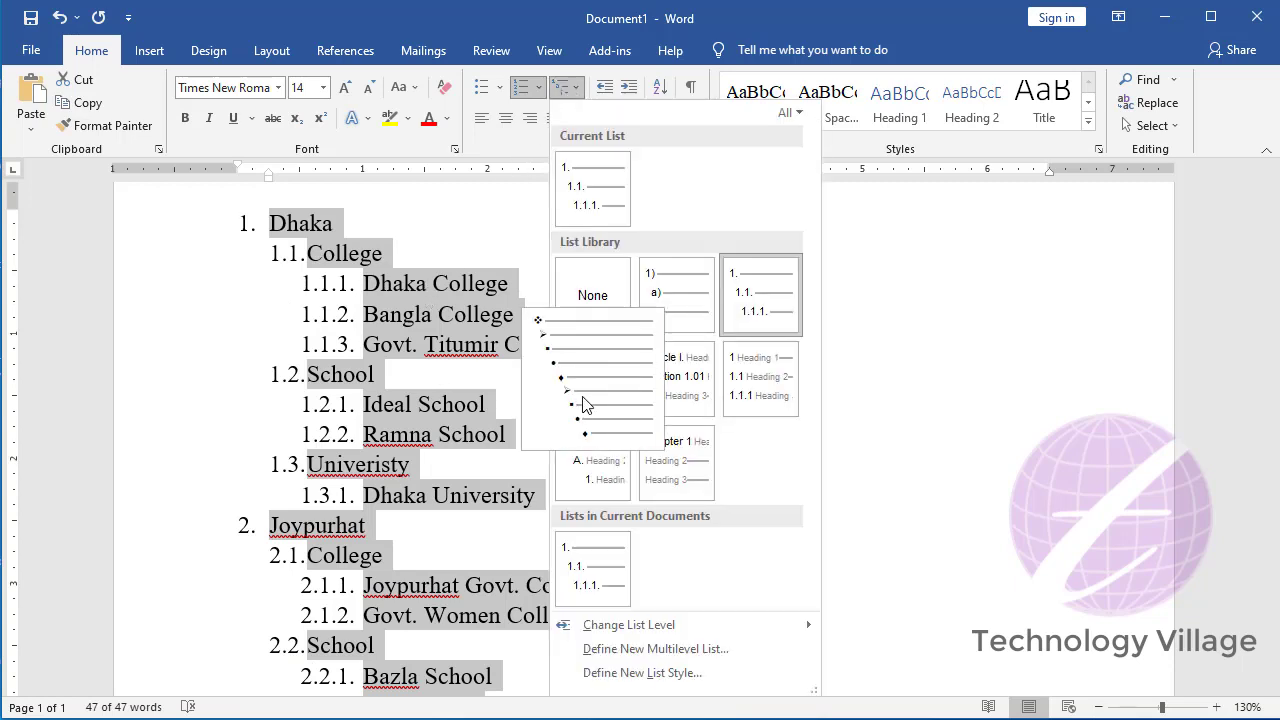
key("Escape")
key("ctrl+z")
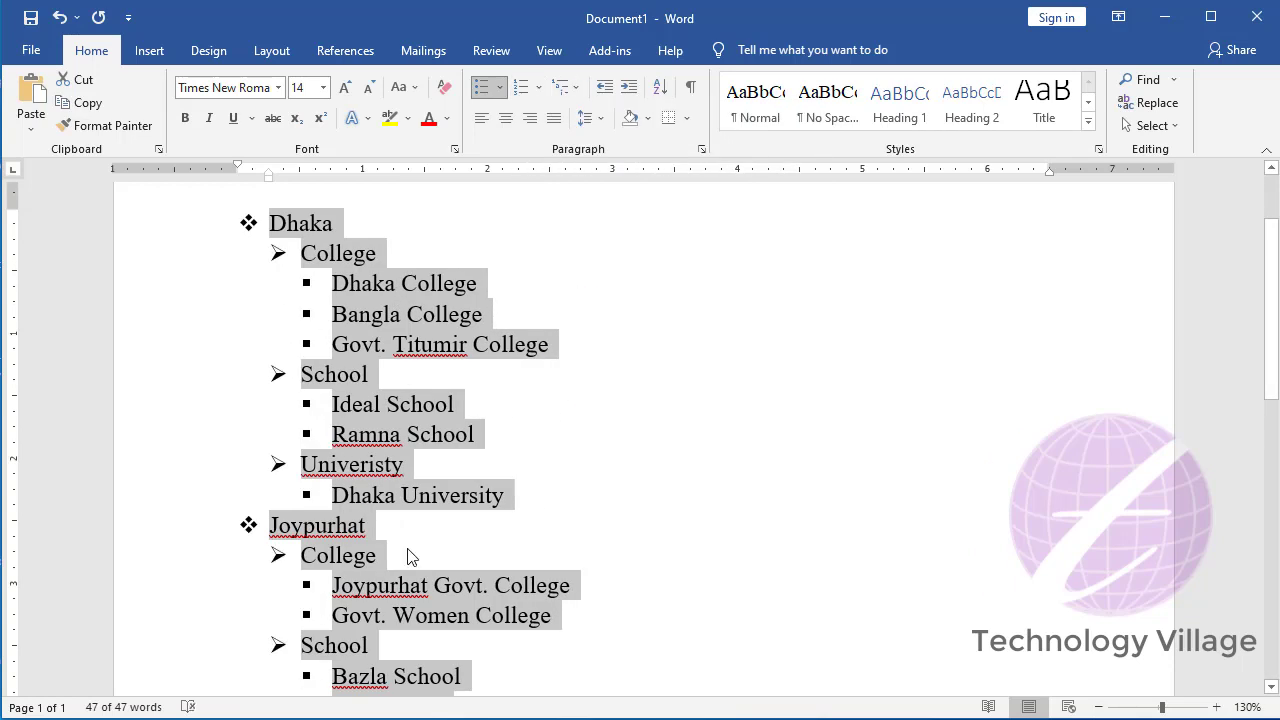
left_click(566, 88)
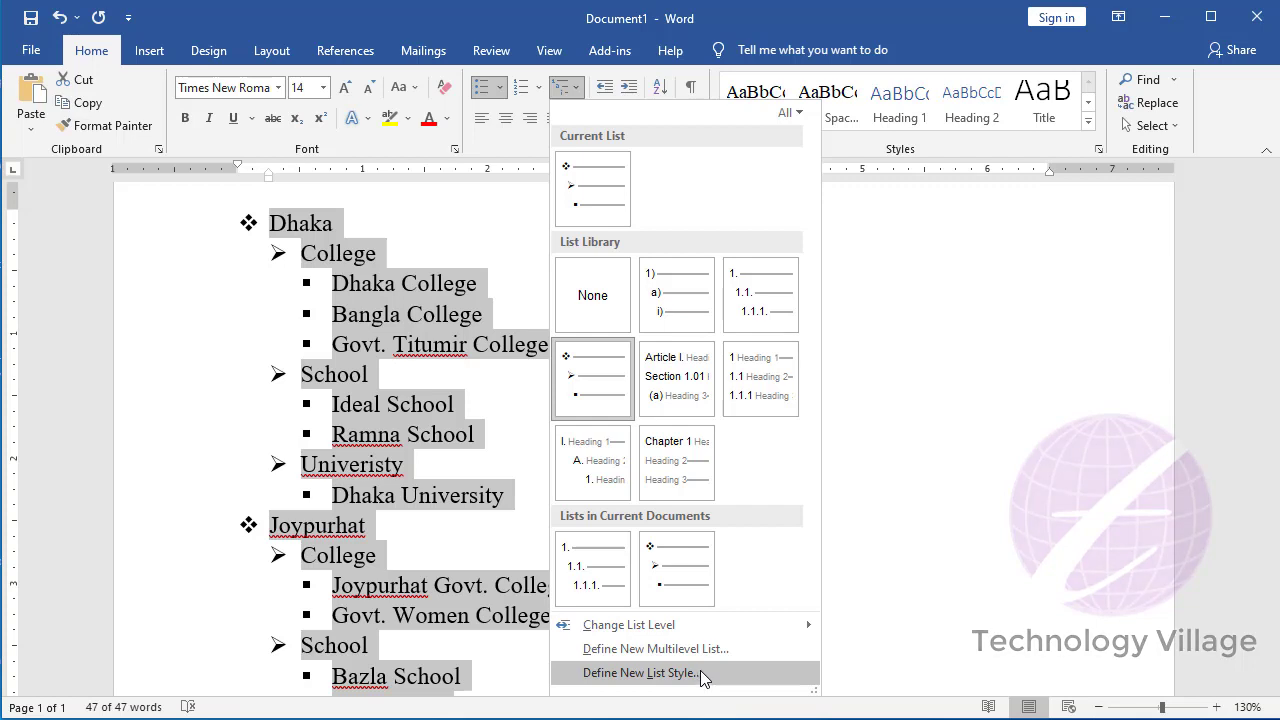
key("Escape")
Step: Deselect the text, leaving the finished ❖ / ➢ / ■ bulleted outline
left_click(457, 223)
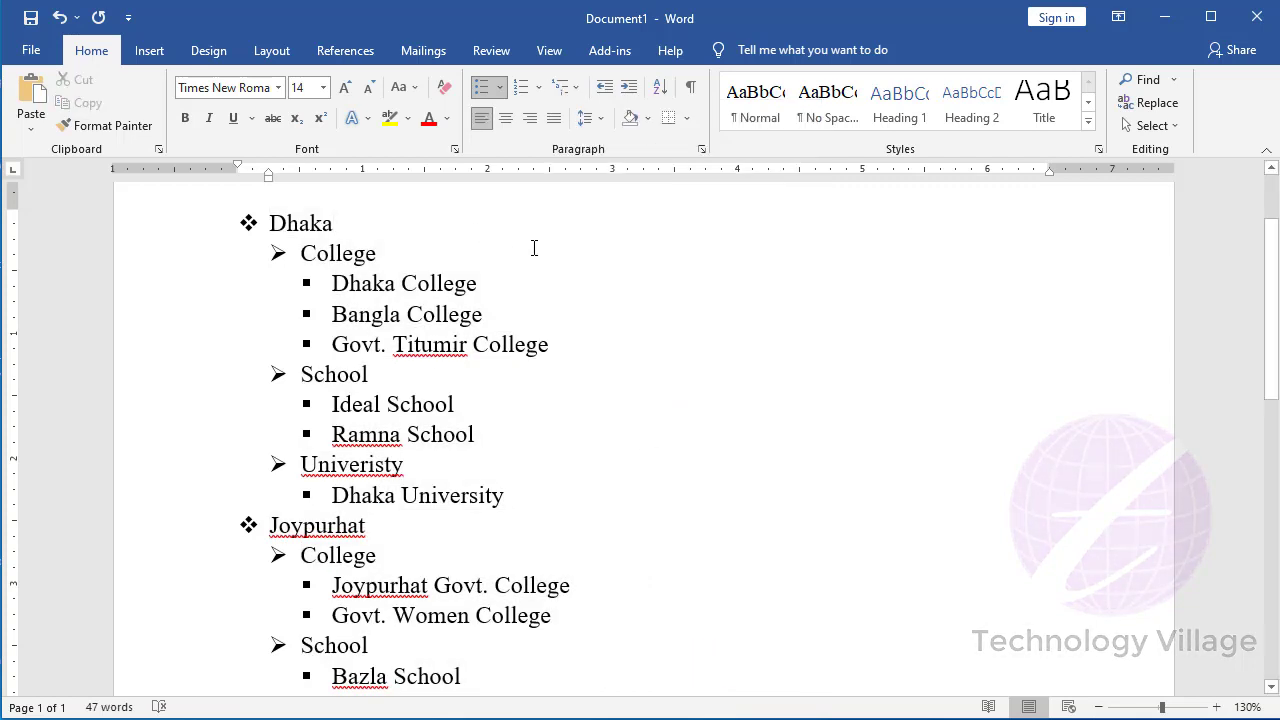